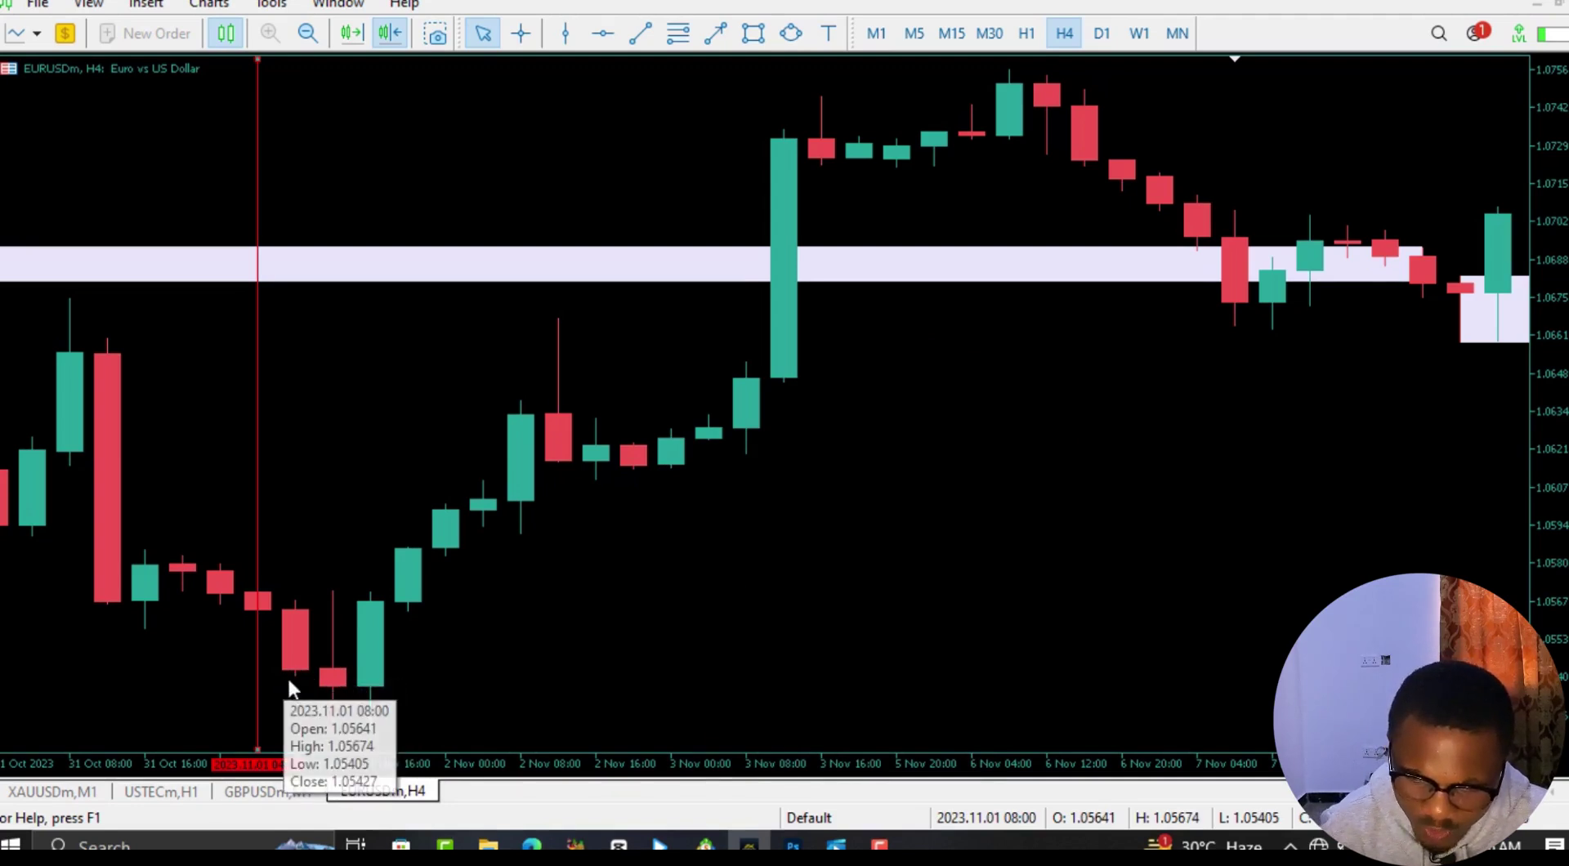
Step: Draw a short horizontal trend line at the low of the 1 Nov 12:00 candle, running from that candle to 1 Nov 20:00
click(637, 33)
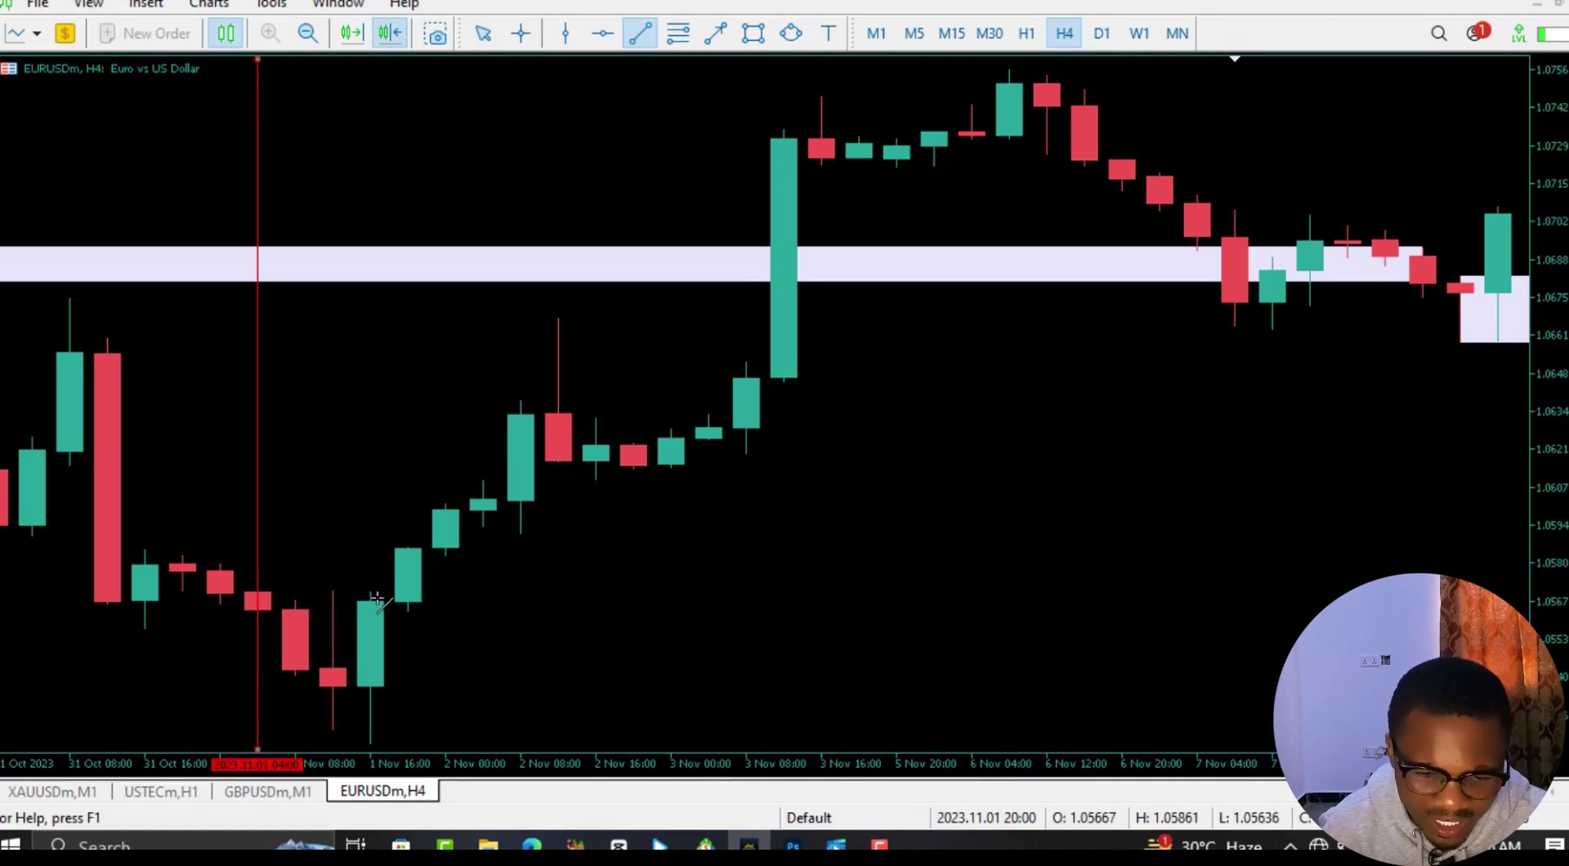
mouse_move(278, 677)
mouse_down()
mouse_move(419, 681)
mouse_move(352, 681)
mouse_move(370, 681)
mouse_up()
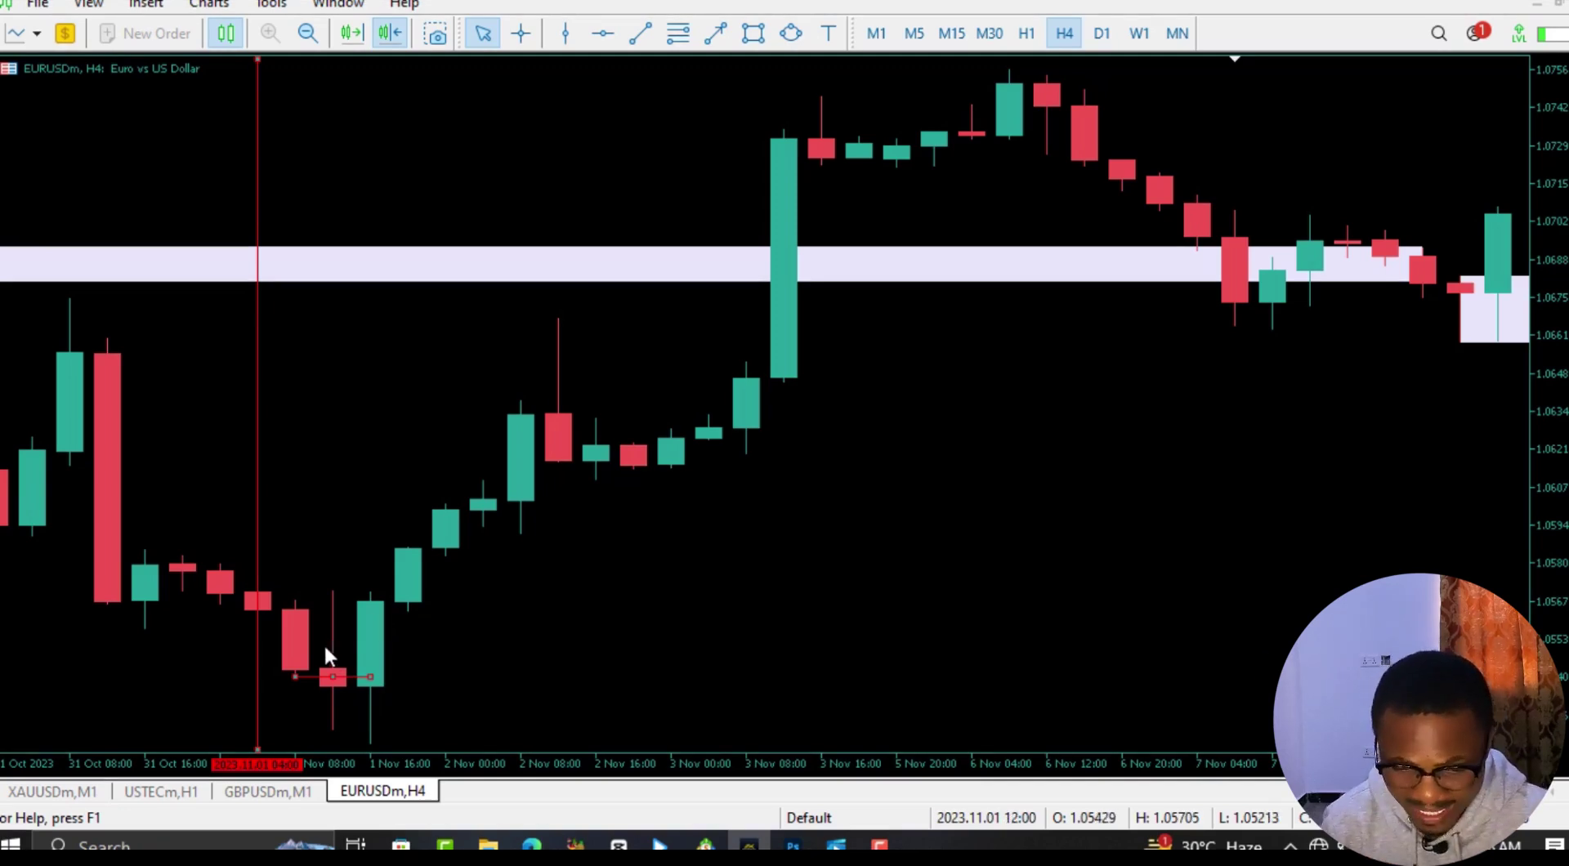
drag(331, 678, 633, 647)
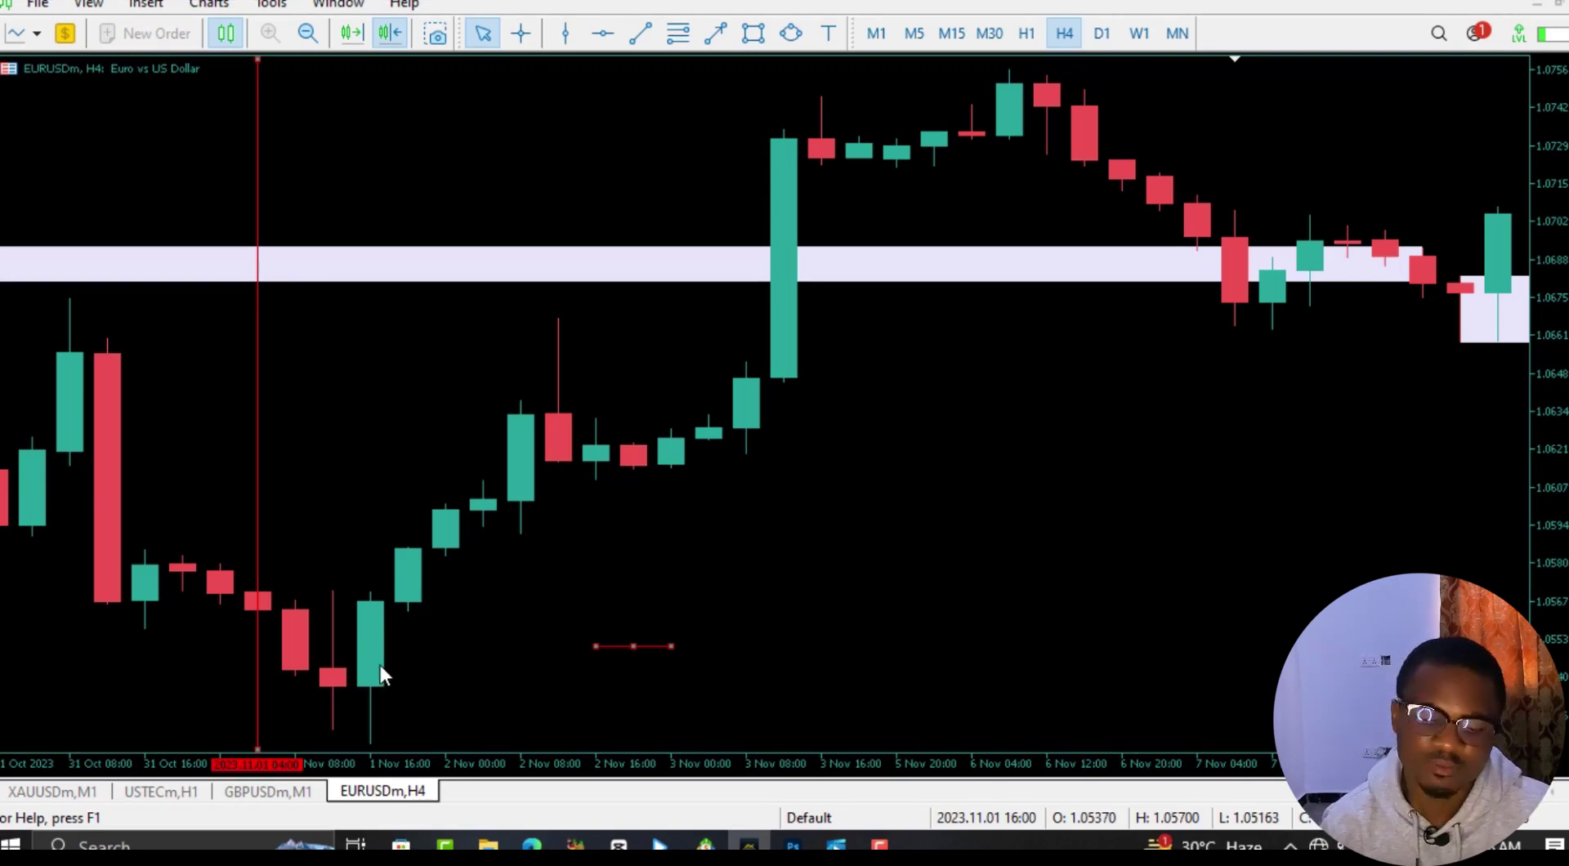
drag(635, 646, 355, 733)
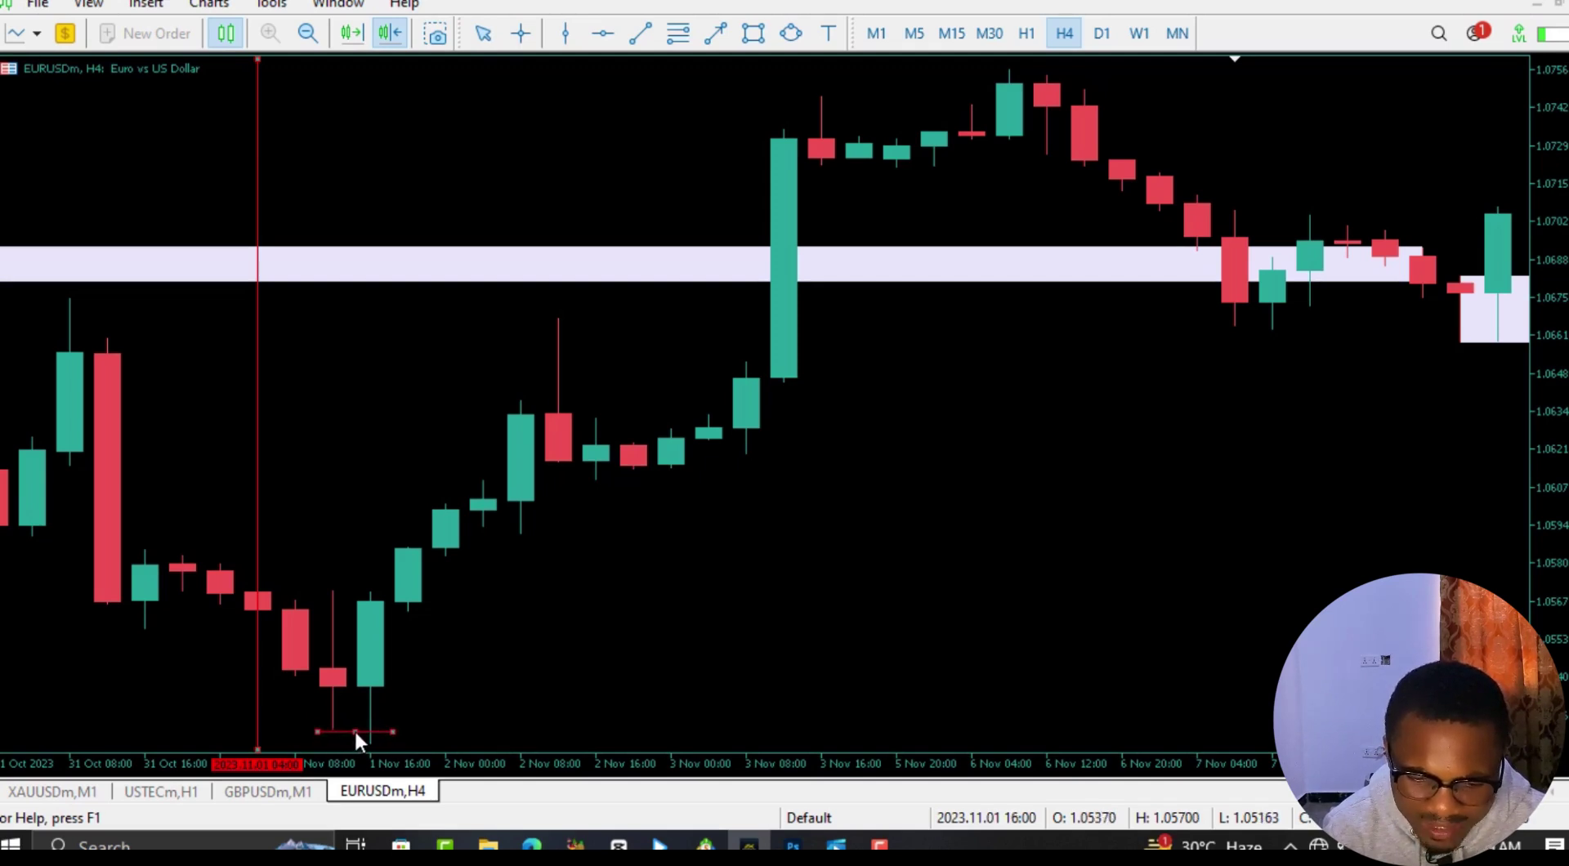
drag(355, 729, 328, 728)
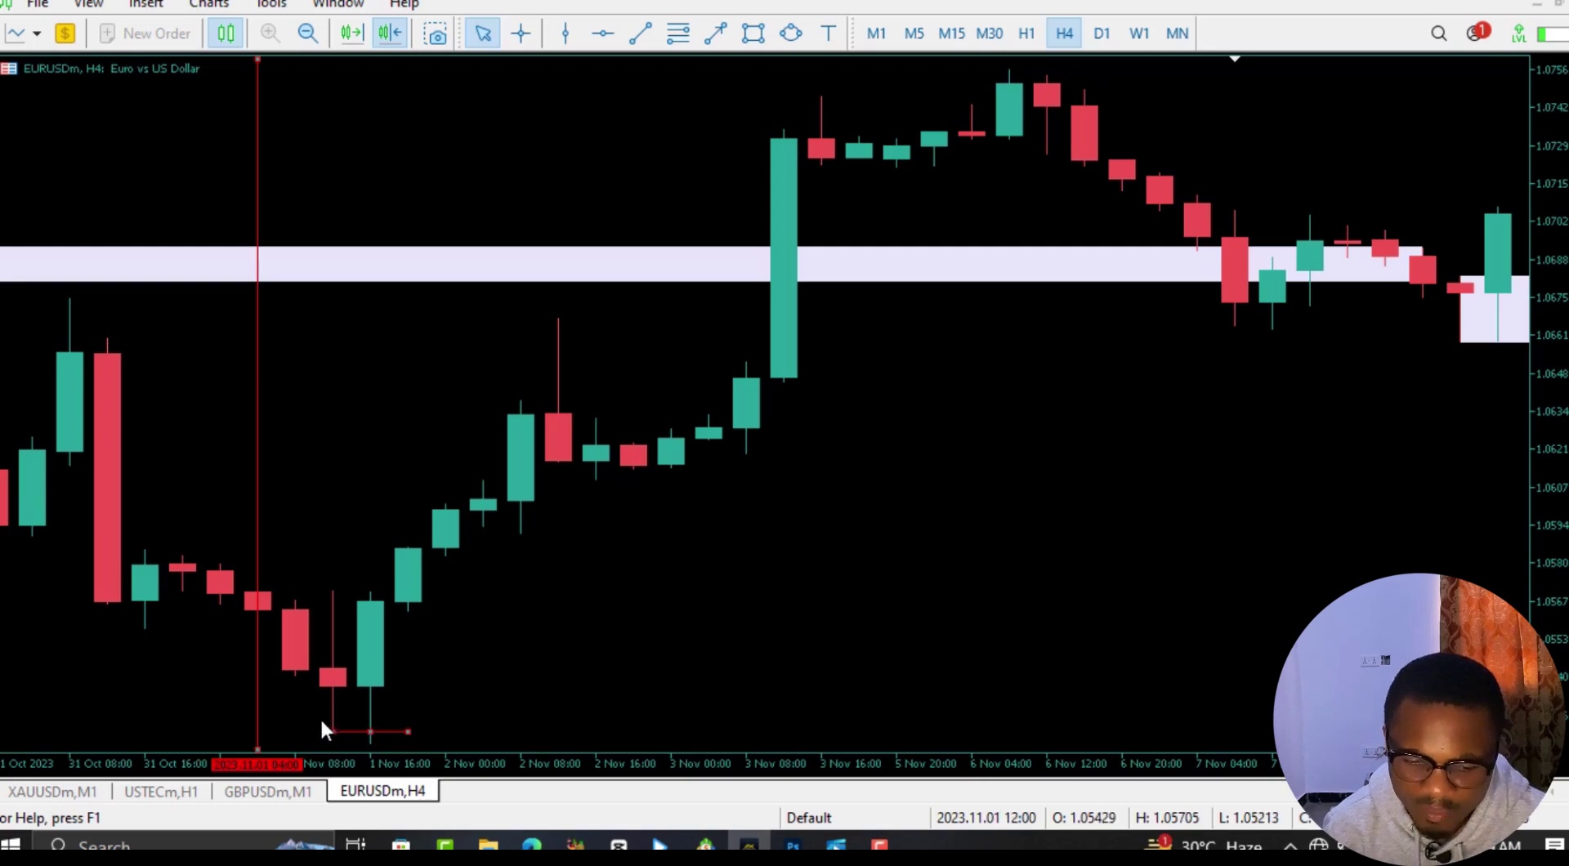
drag(369, 724, 370, 727)
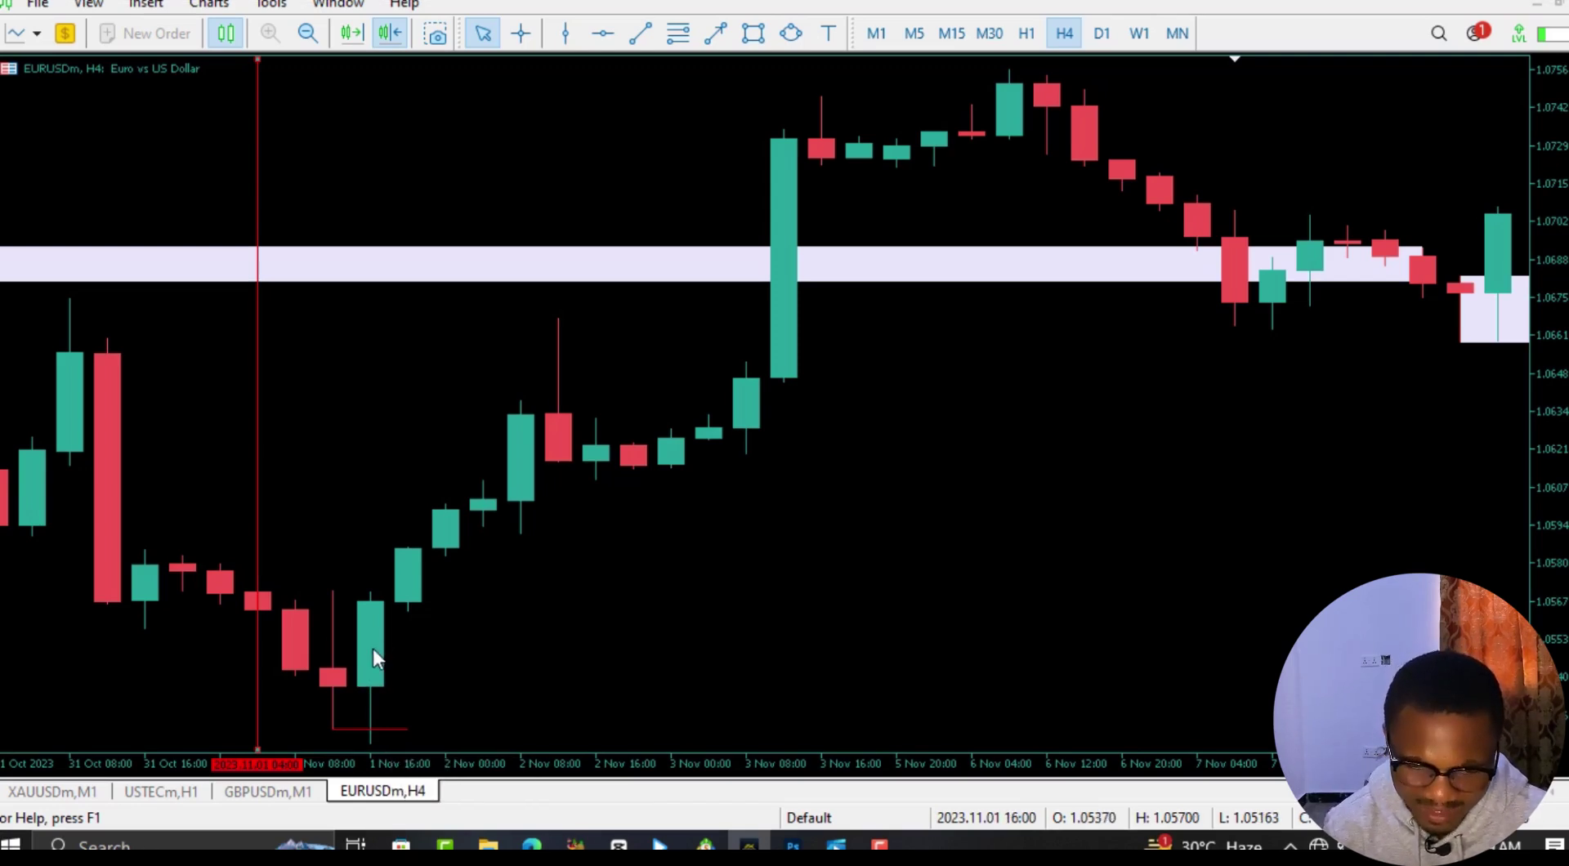
Step: Measure the price gap between the 1 Nov 16:00 candle's high and the low of the 2 Nov 00:00 candle
mouse_move(455, 511)
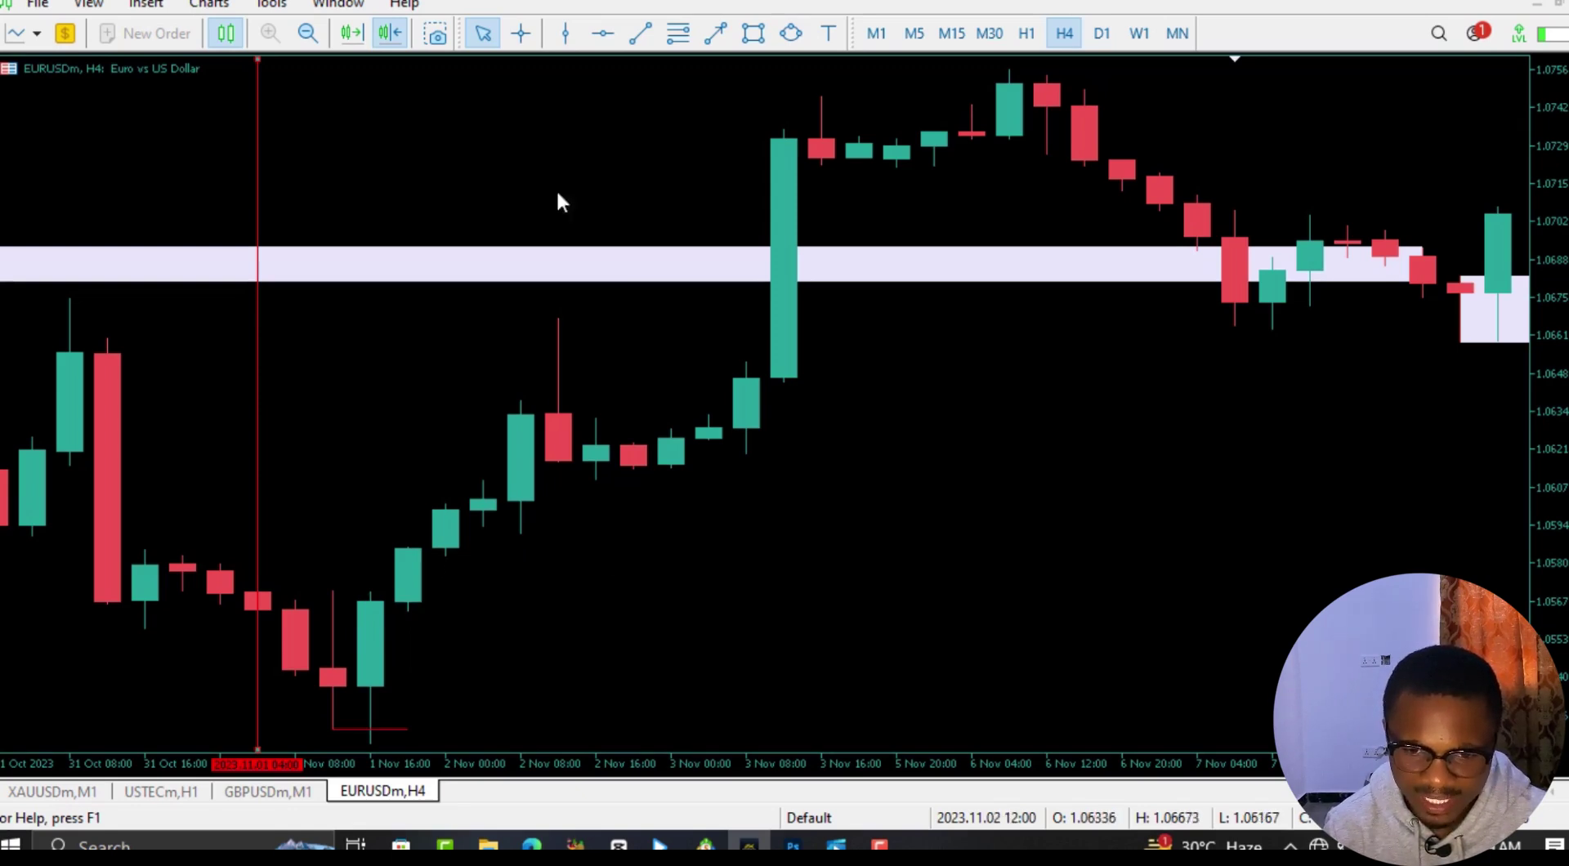
click(521, 33)
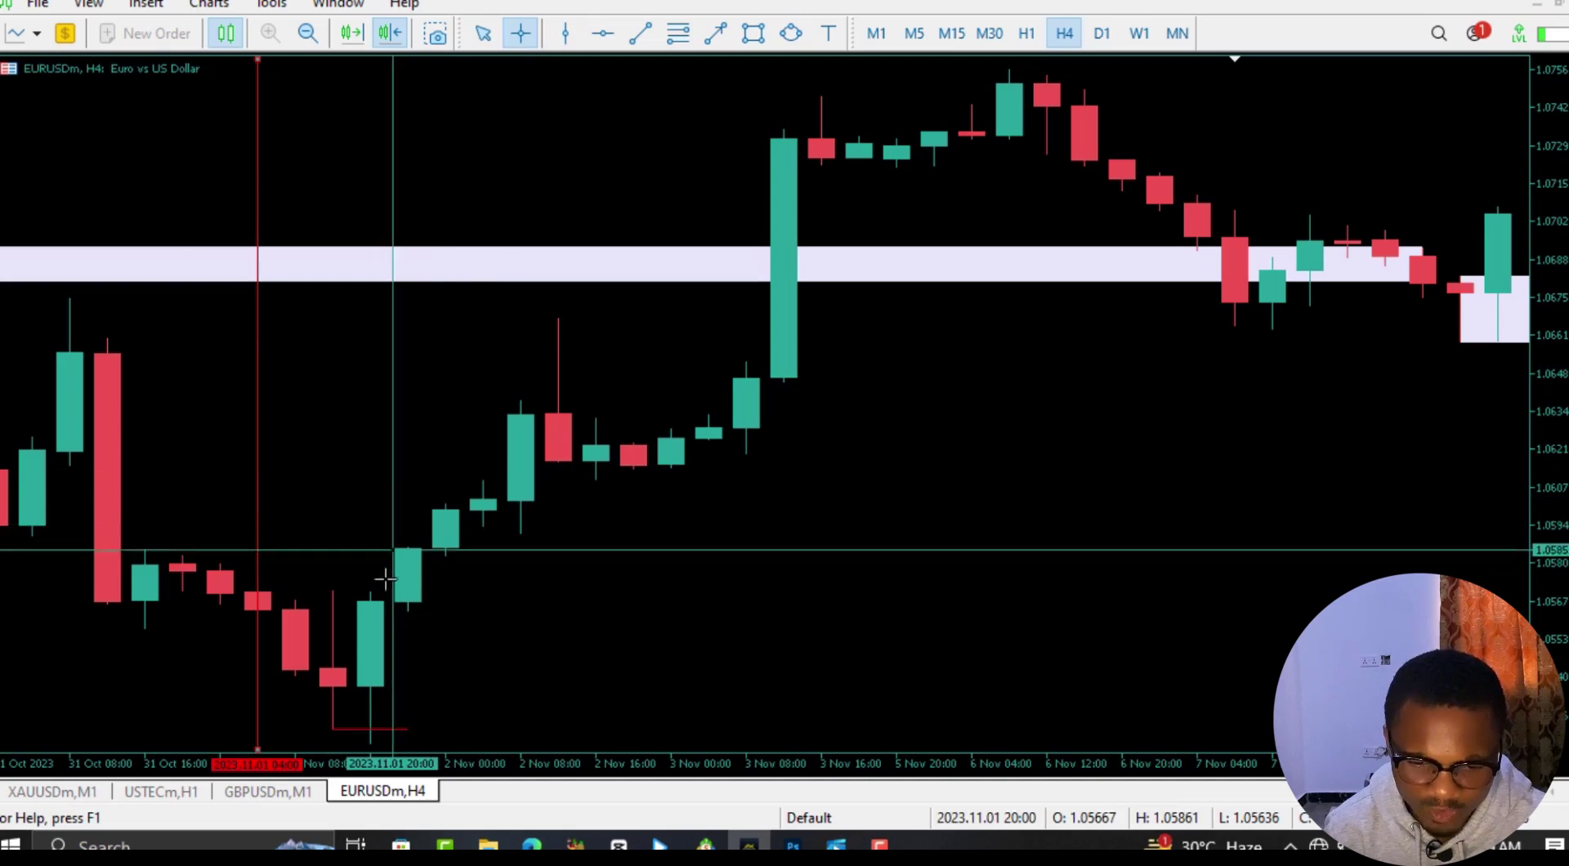
drag(377, 589, 483, 549)
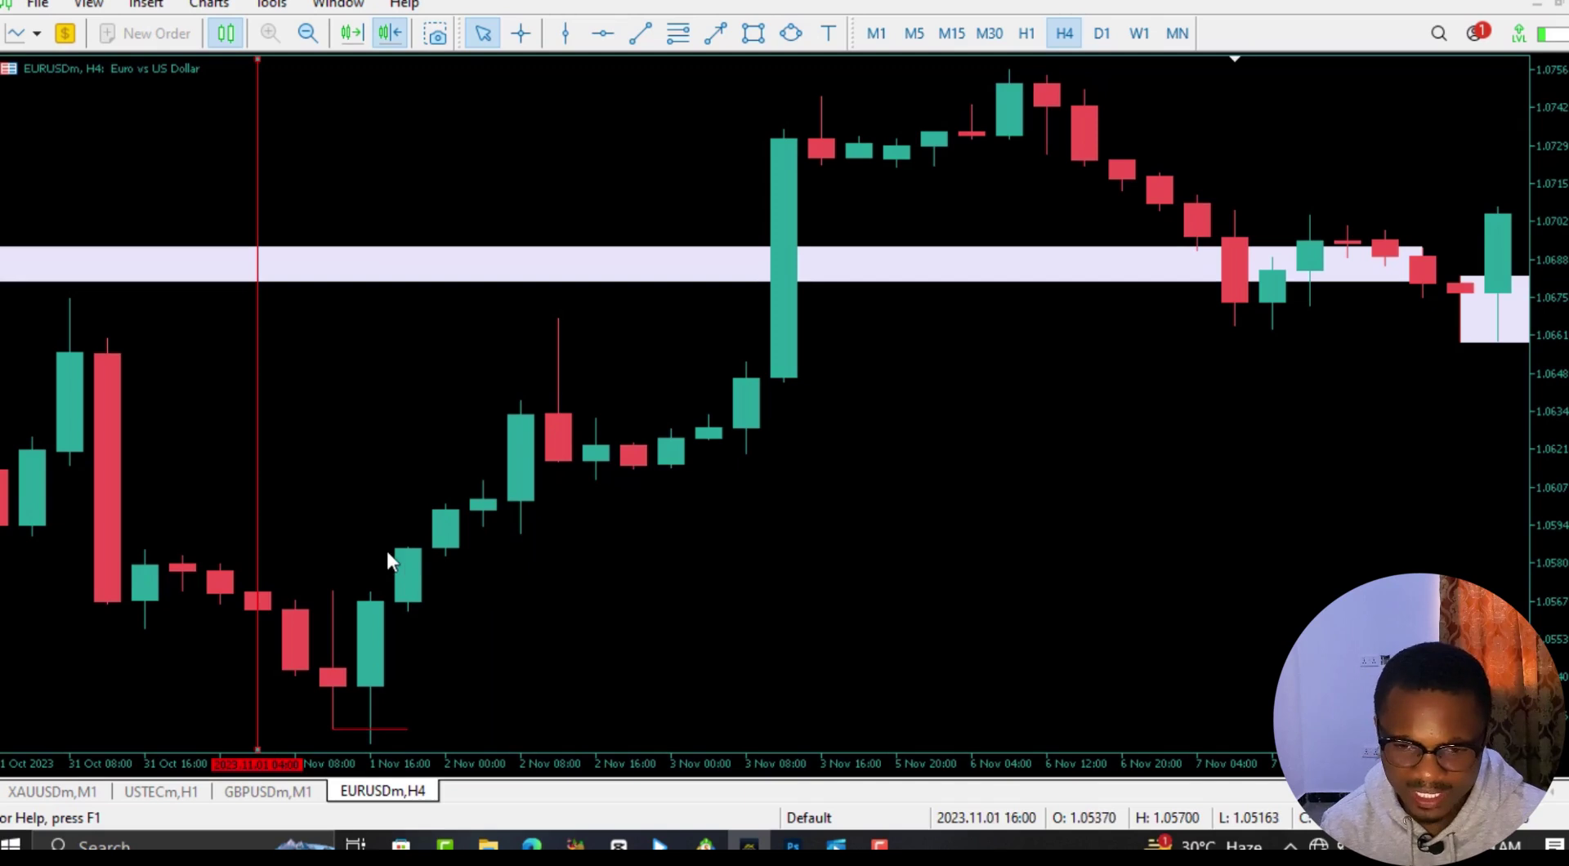
Step: Mark the price gap above the 1 Nov 16:00 candle with a rectangle reaching 2 Nov 08:00, and delete that rectangle again
click(744, 40)
drag(413, 558, 437, 584)
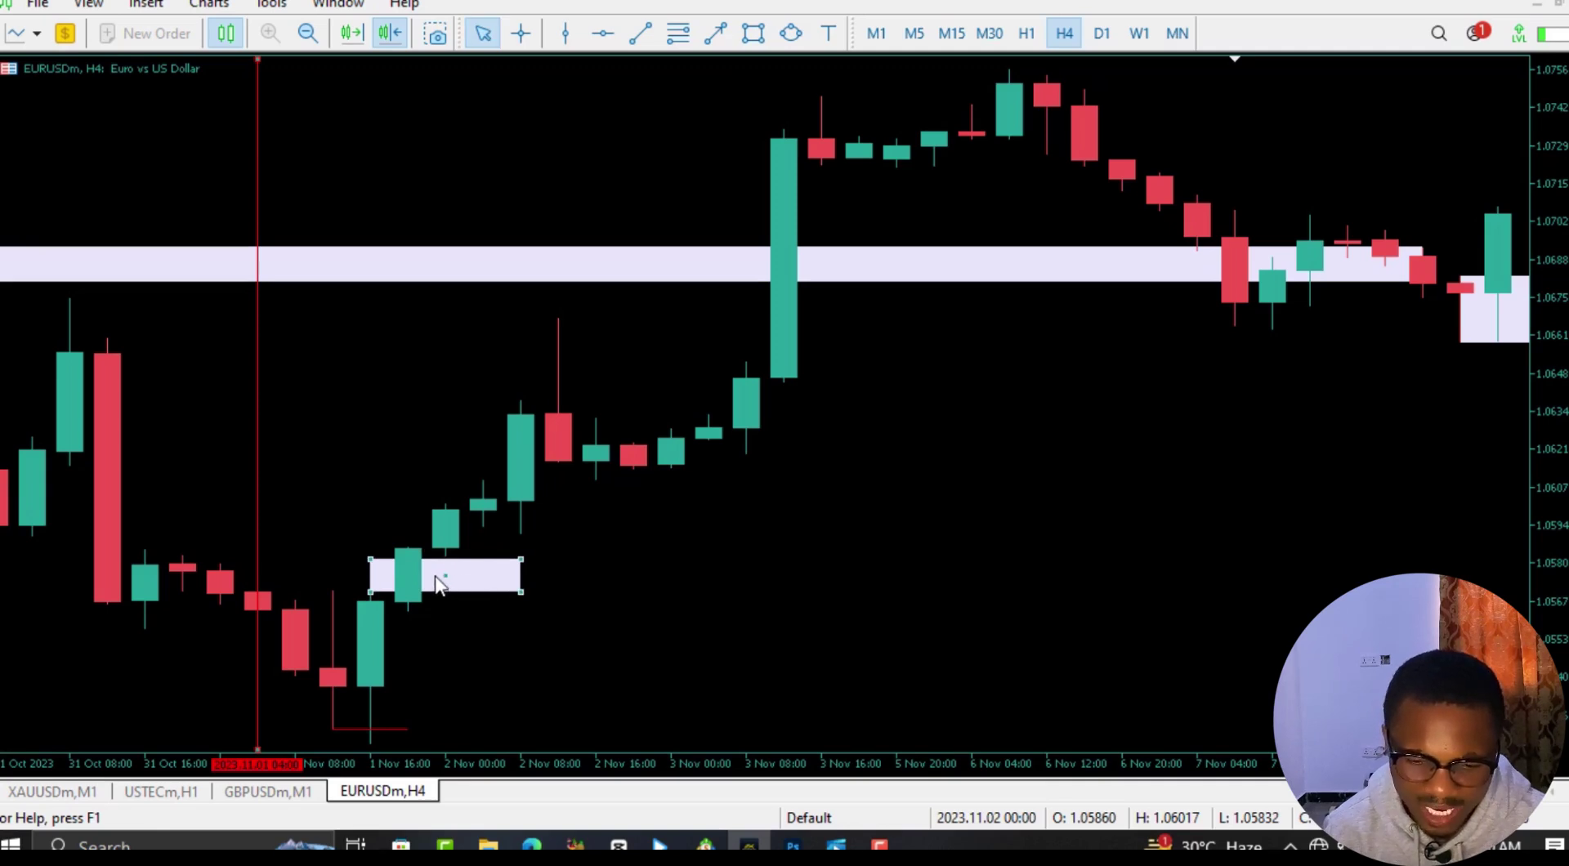
double_click(445, 582)
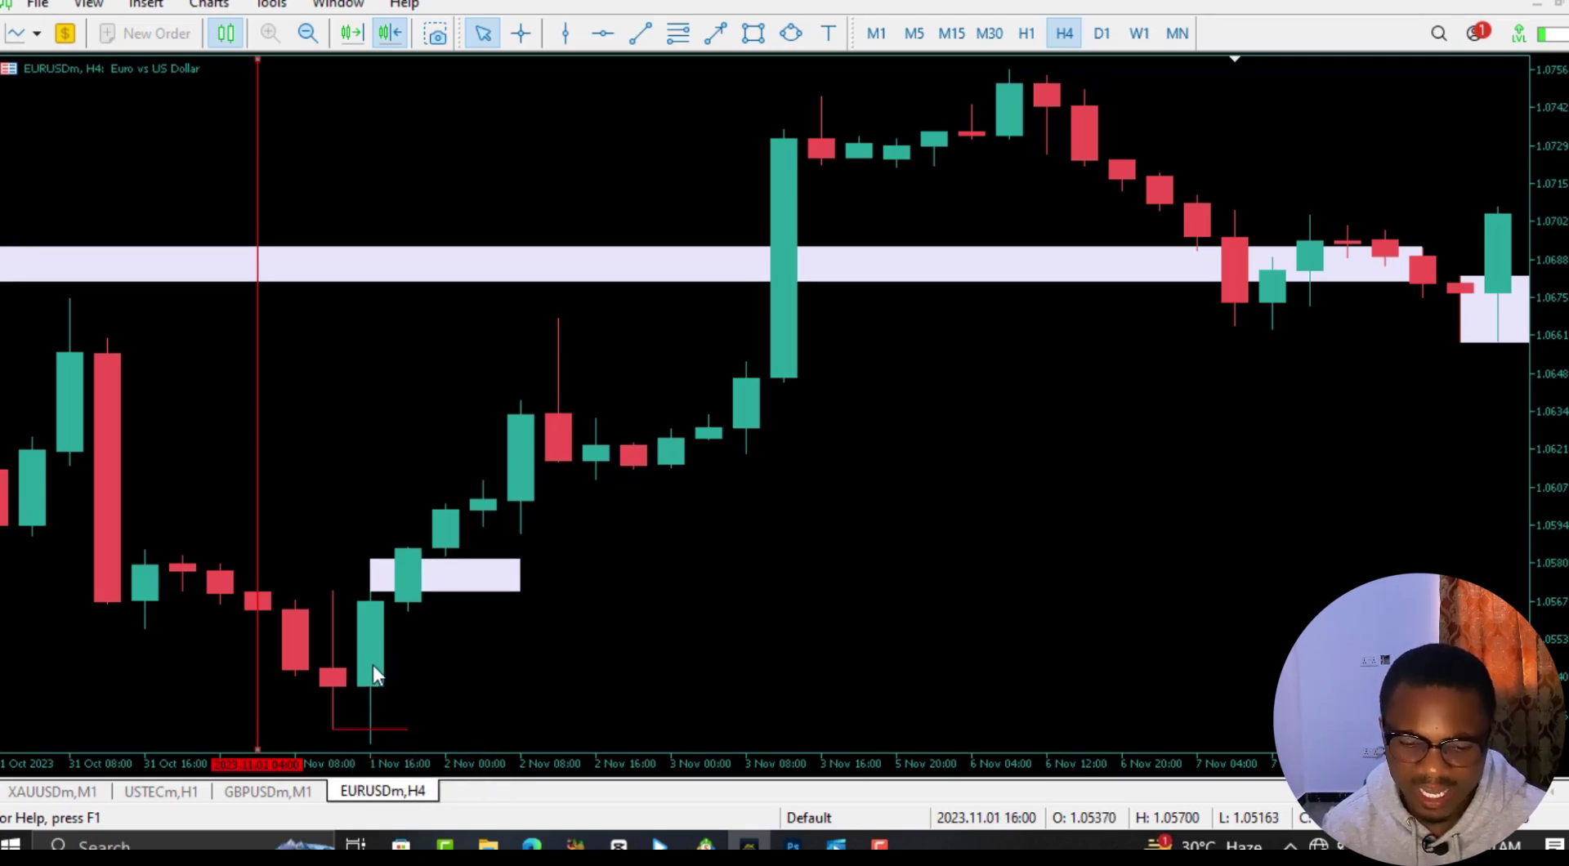
double_click(444, 577)
right_click(444, 577)
click(507, 657)
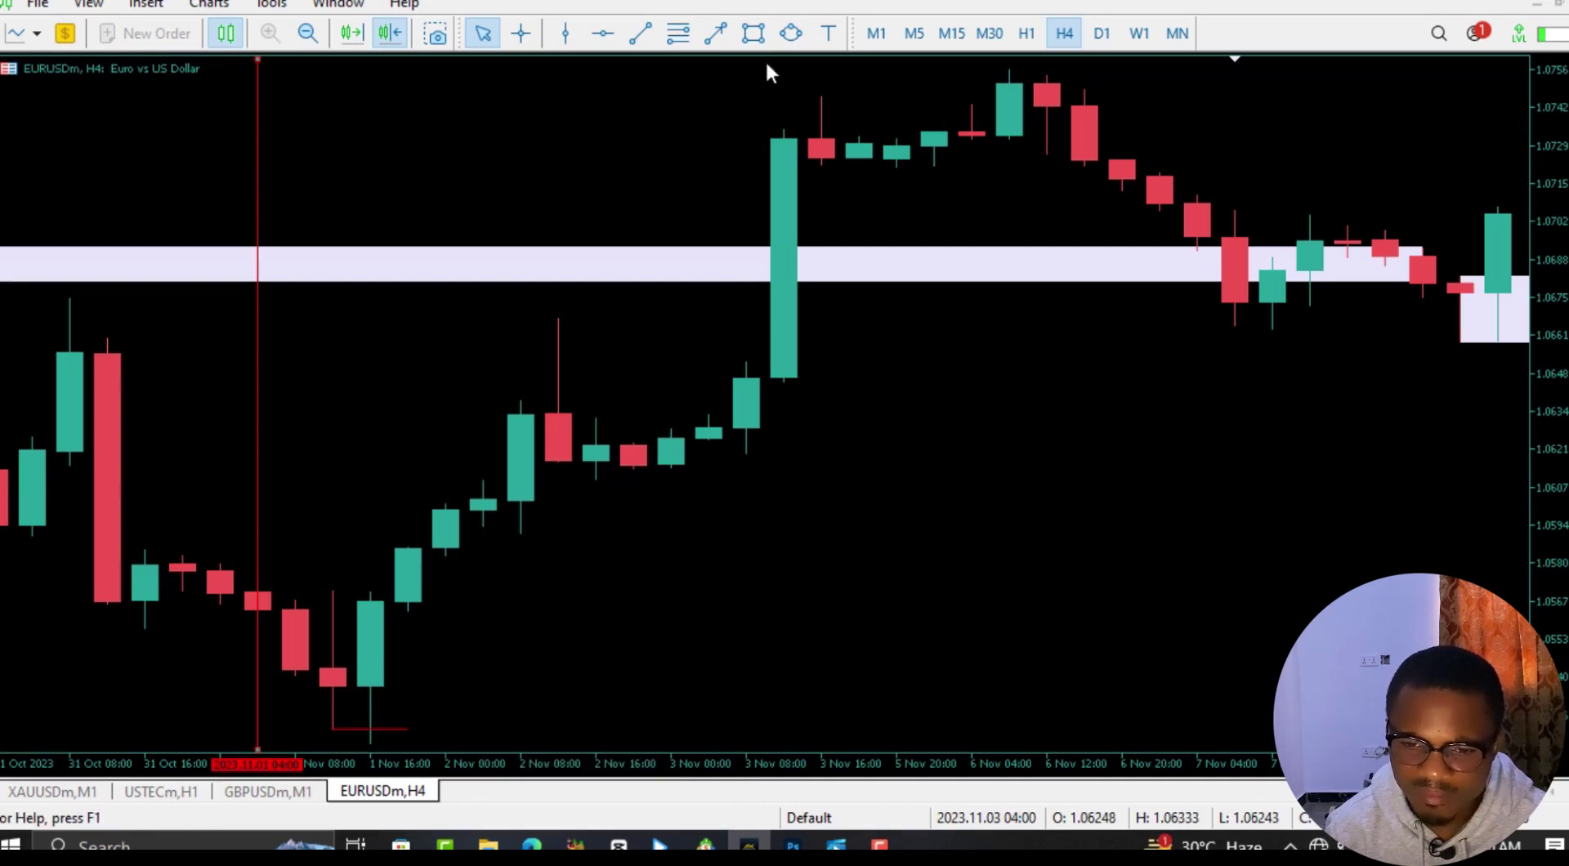
Step: Draw a rectangle zone from the 1 Nov 12:00 candle's high down to the 1 Nov 16:00 low, stretching to 8 Nov 08:00
click(751, 34)
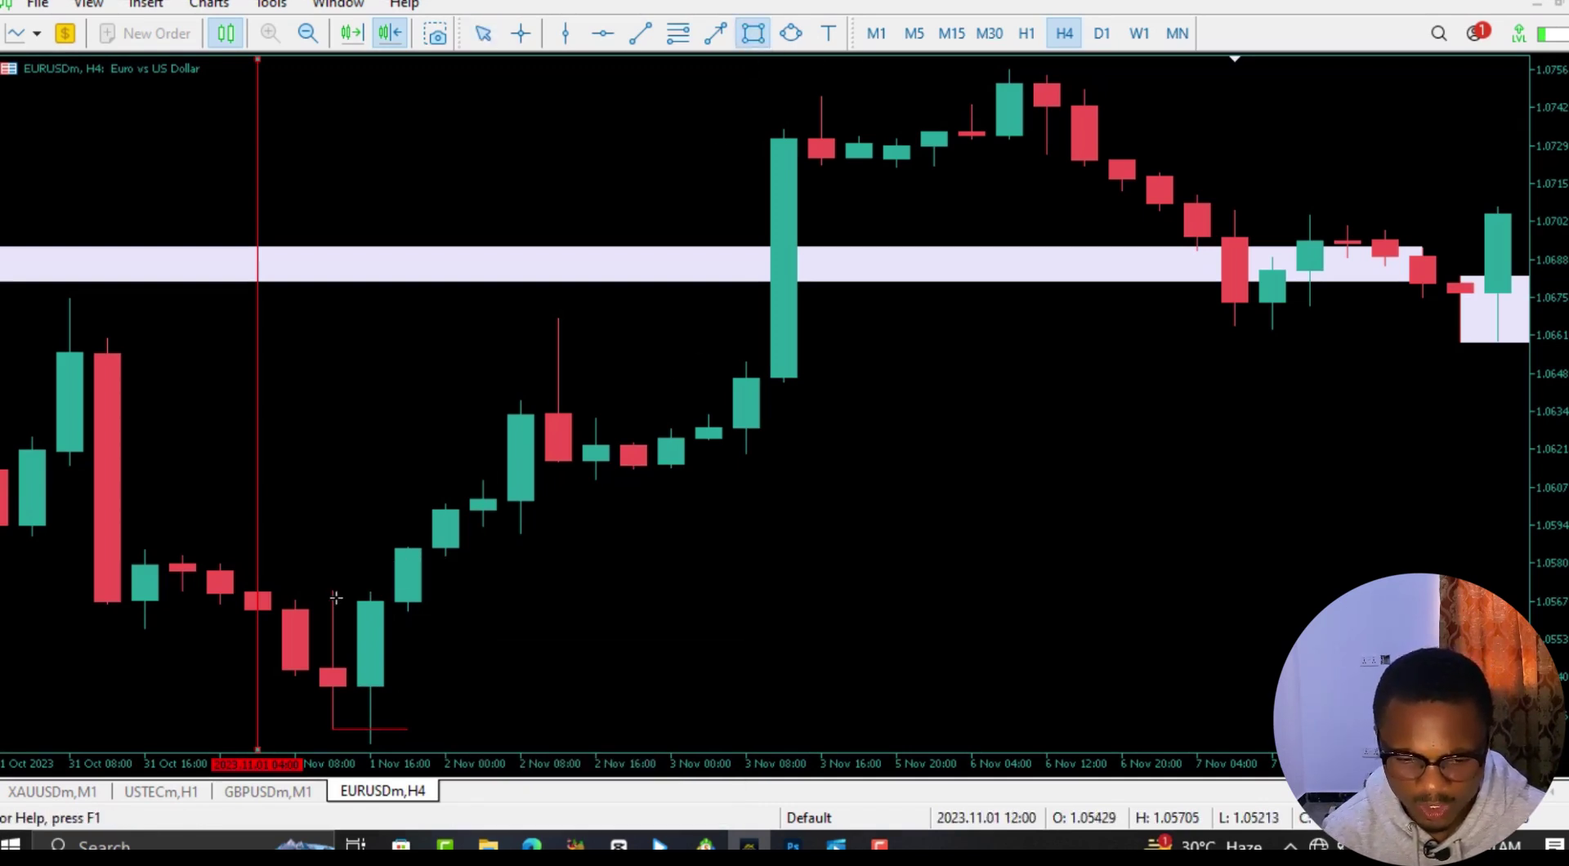
mouse_move(335, 589)
mouse_down()
mouse_move(477, 662)
mouse_move(491, 736)
mouse_move(821, 750)
mouse_up()
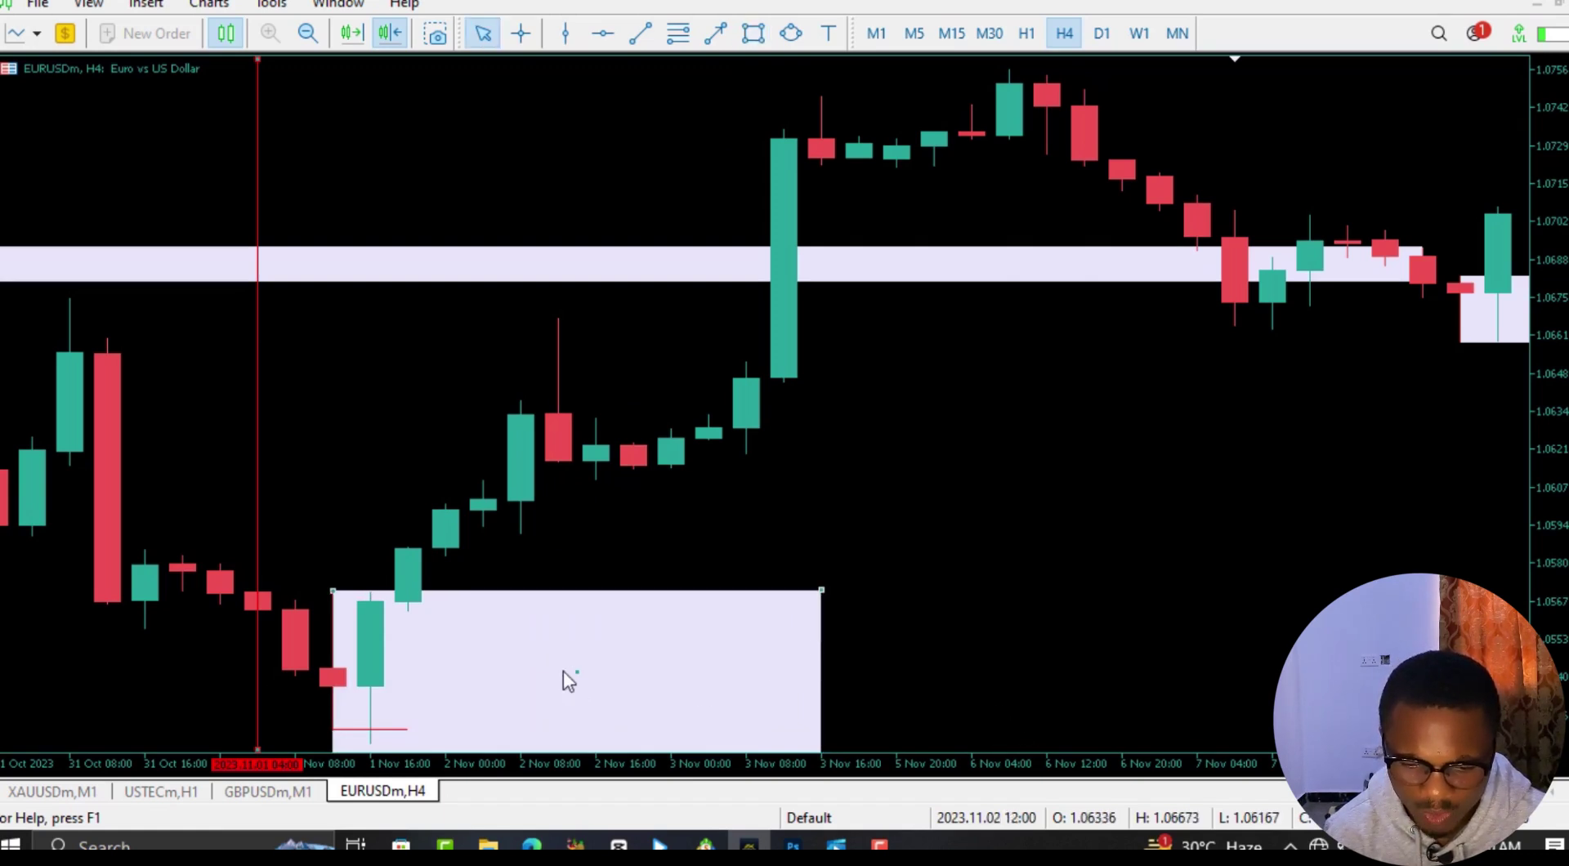
drag(575, 674, 577, 663)
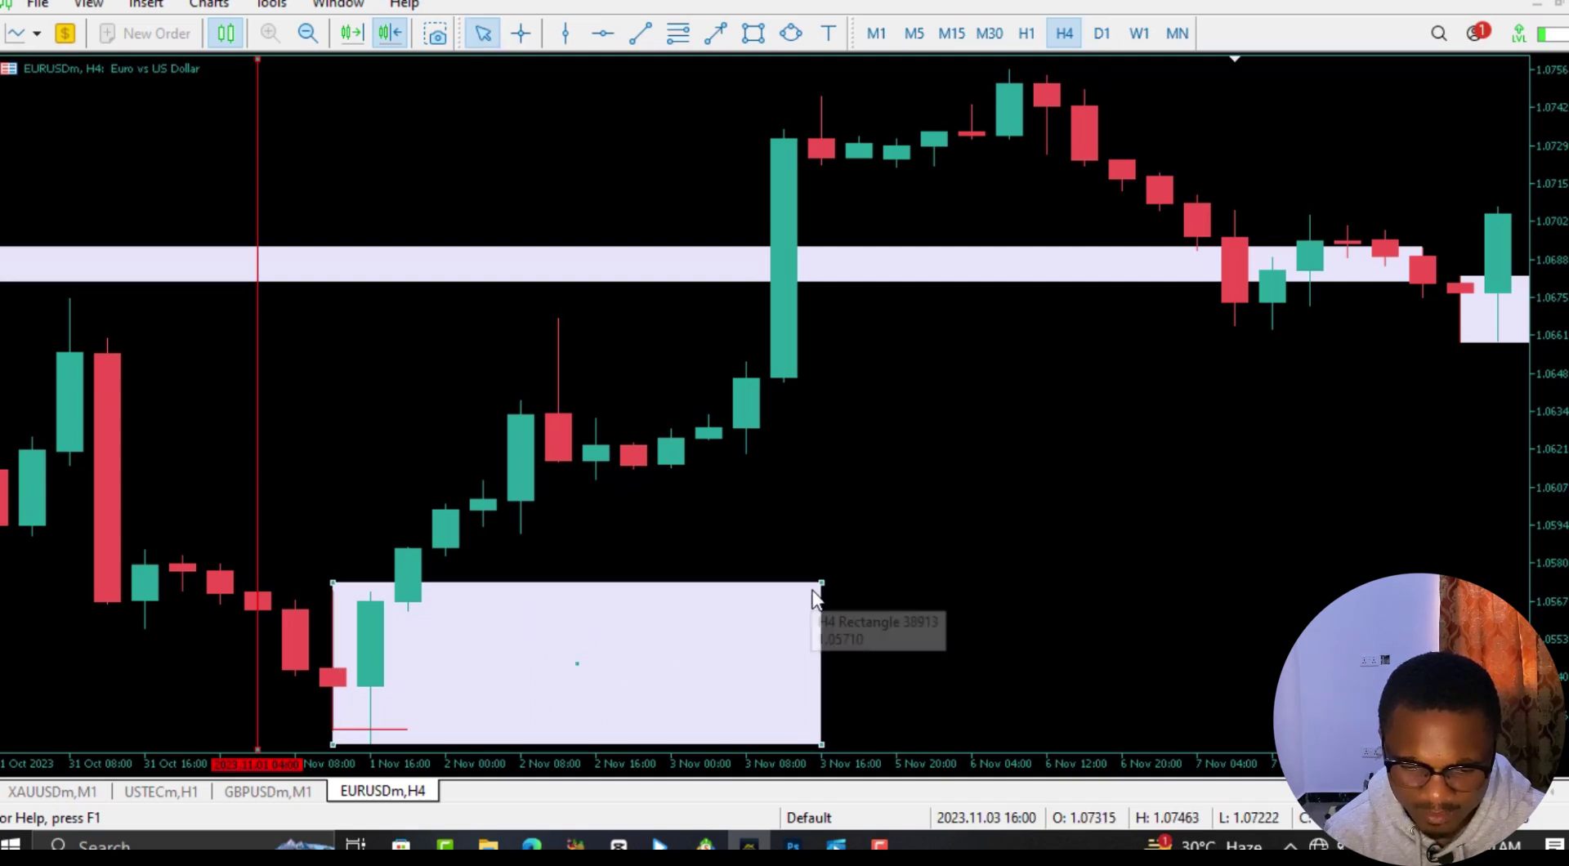
drag(822, 582, 1463, 590)
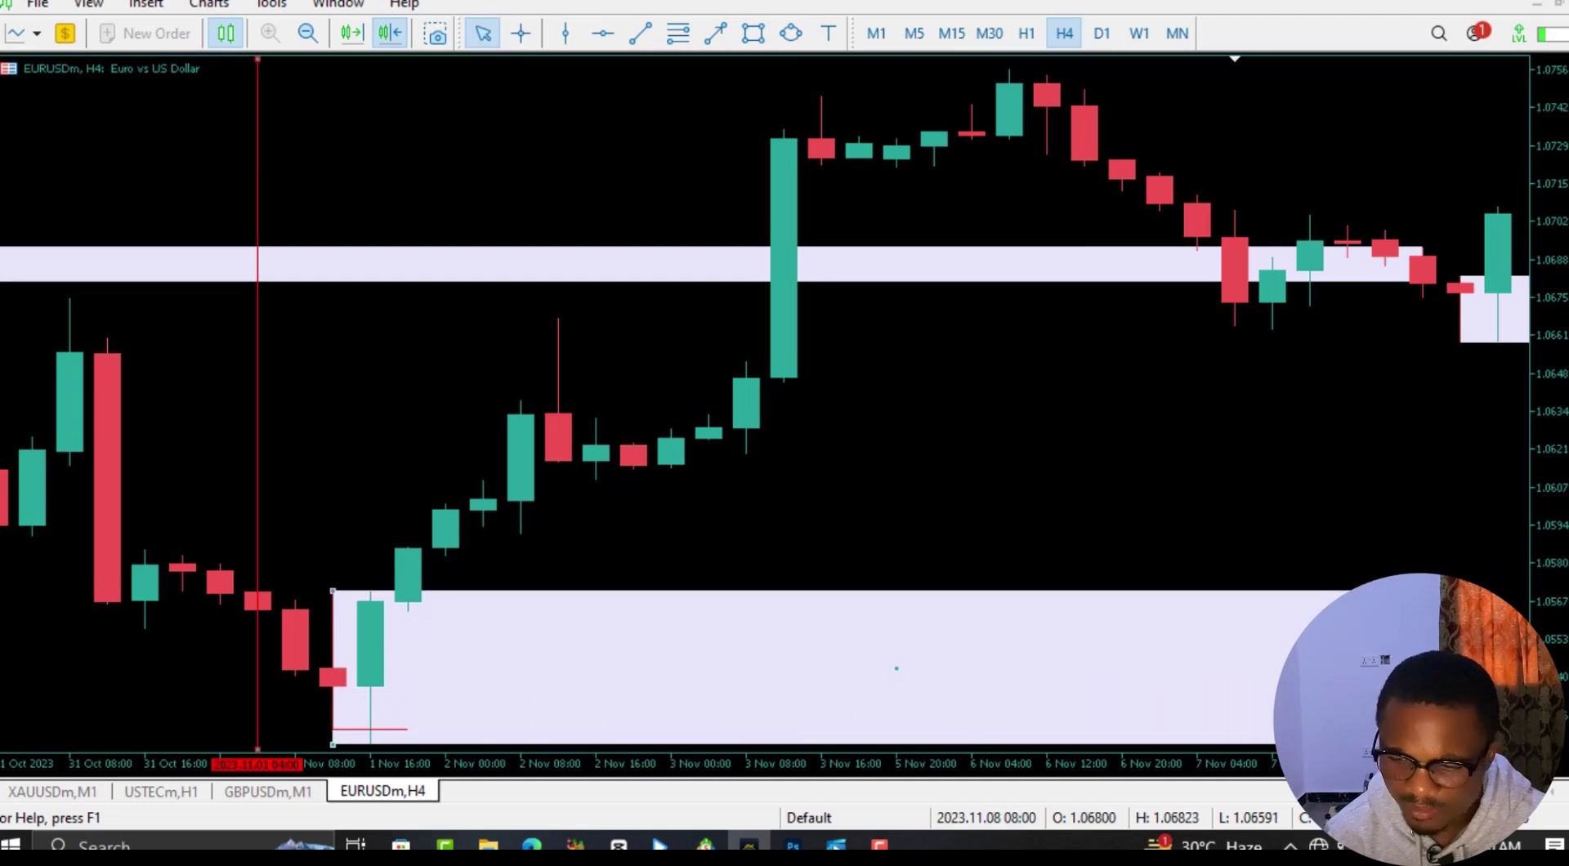
Step: Extend the 1 Nov rectangle zone forward in time past the most recent candles, keeping its upper and lower price levels
key(minus)
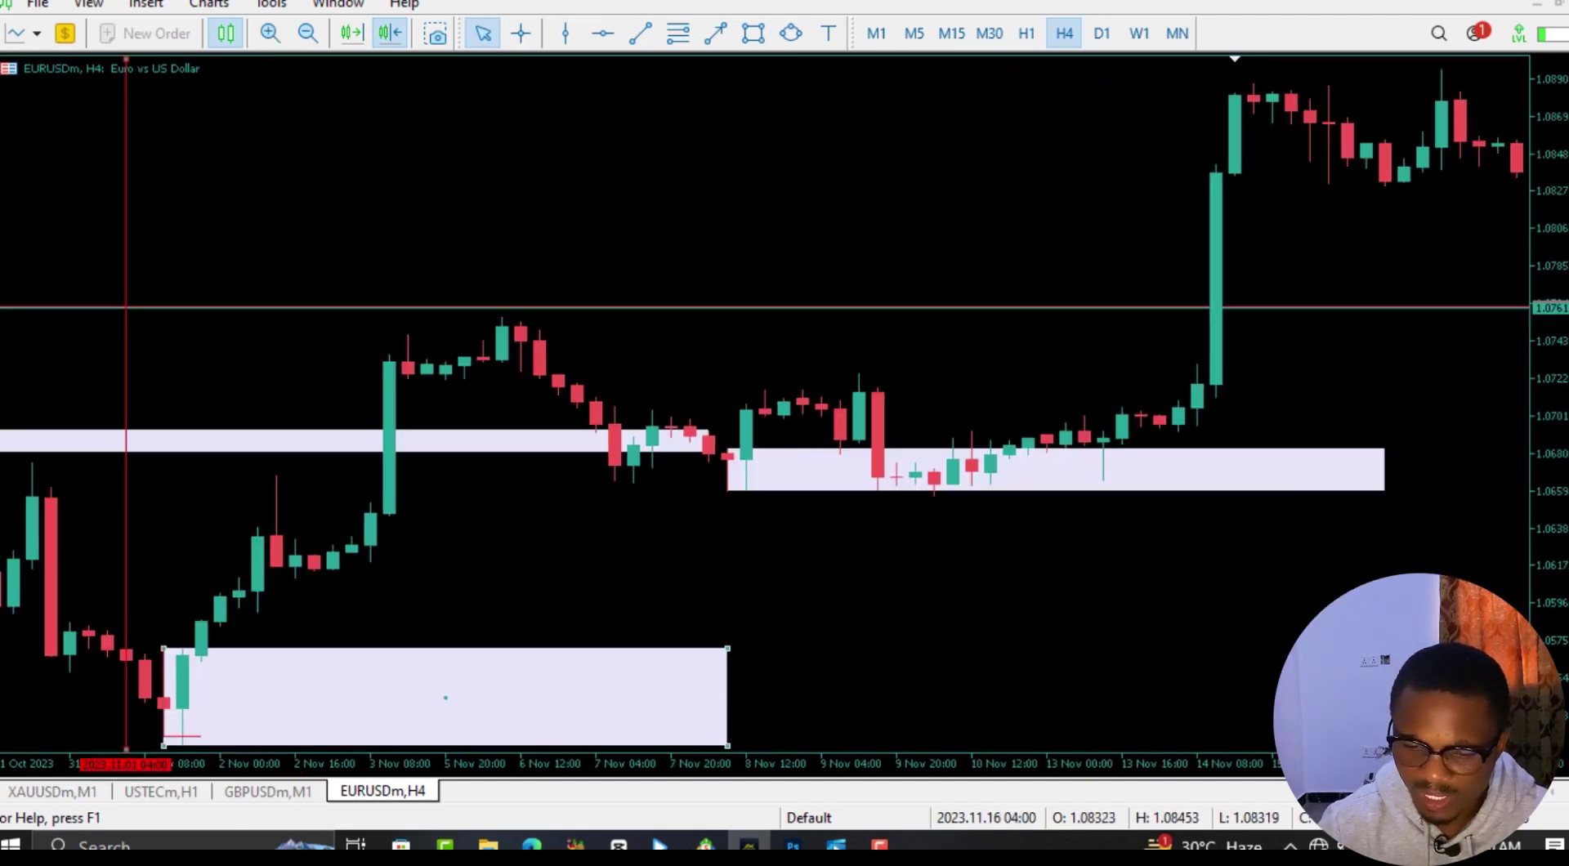
key(minus)
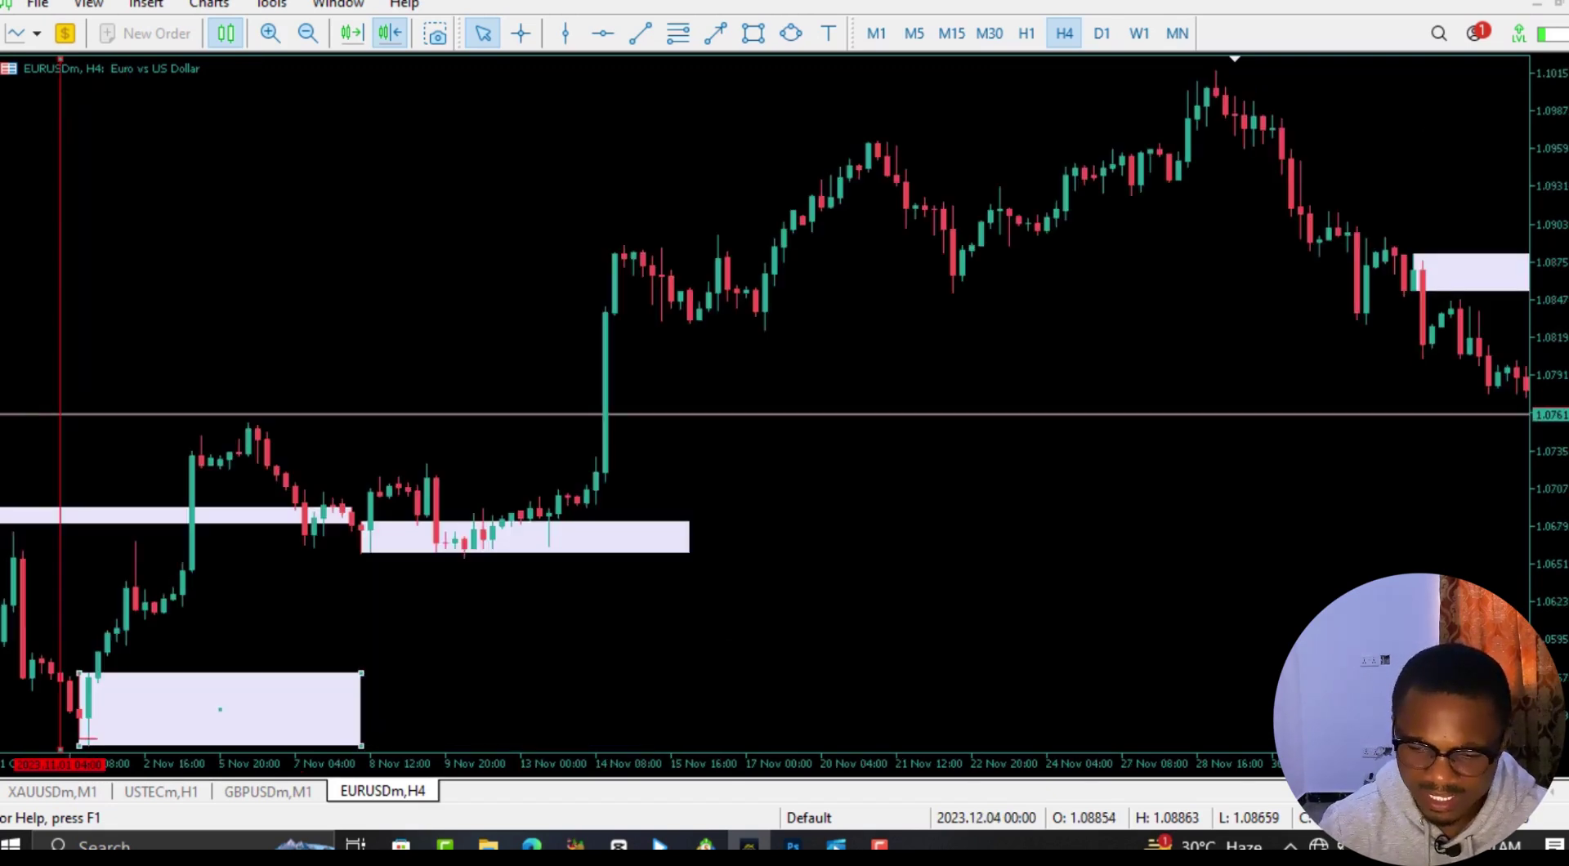
key(minus)
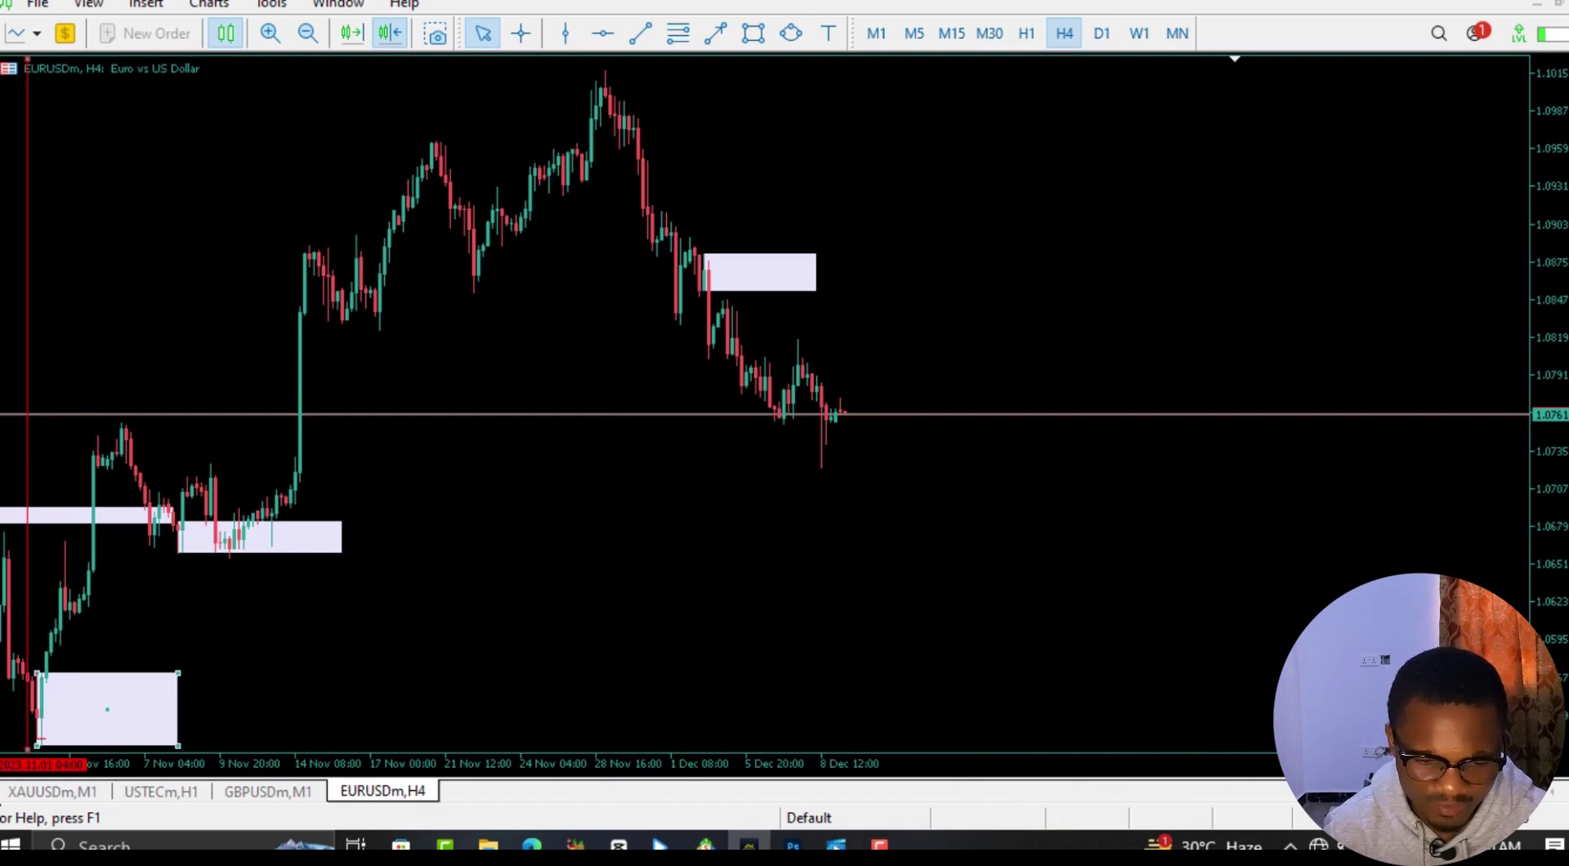
drag(178, 672, 1536, 674)
drag(1429, 674, 1446, 672)
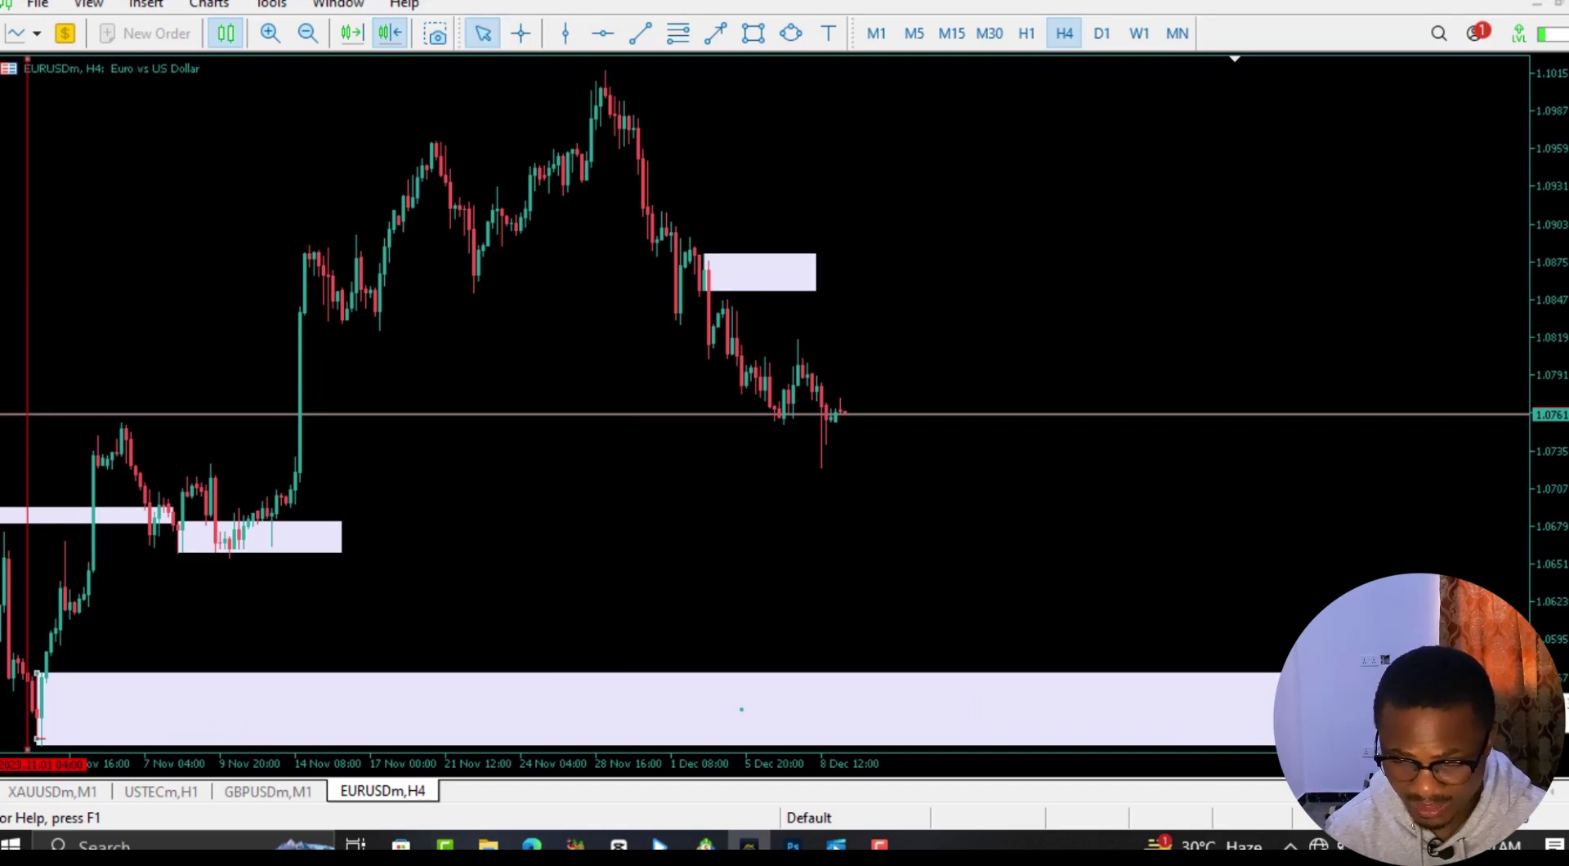
key(Escape)
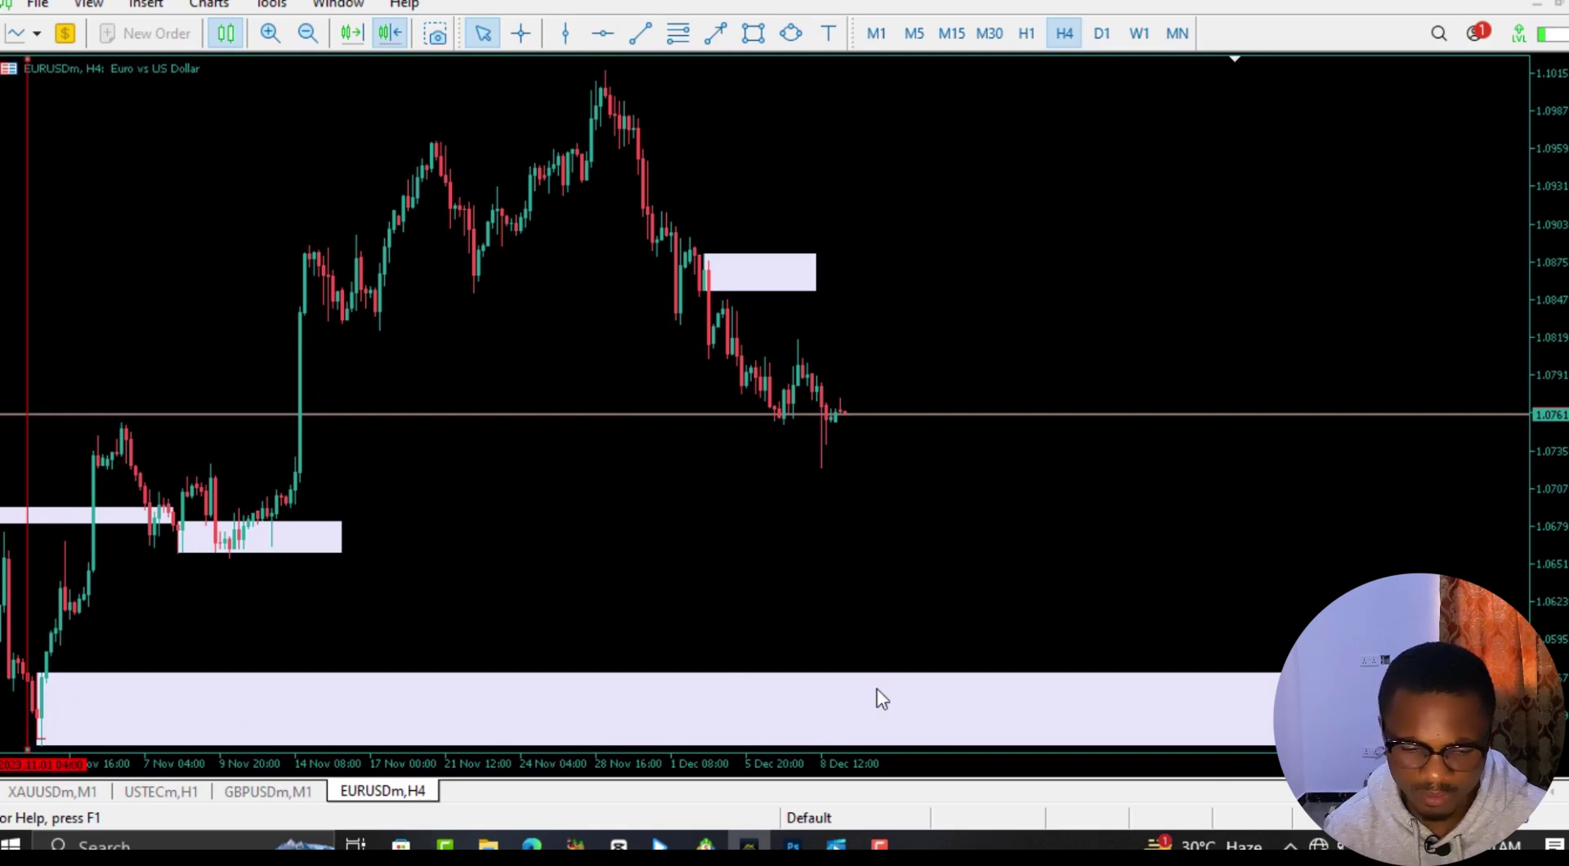
Step: Draw a short horizontal trend line at the 8 Nov 04:00 candle's low, and delete that line again
scroll(543, 624, up, 5)
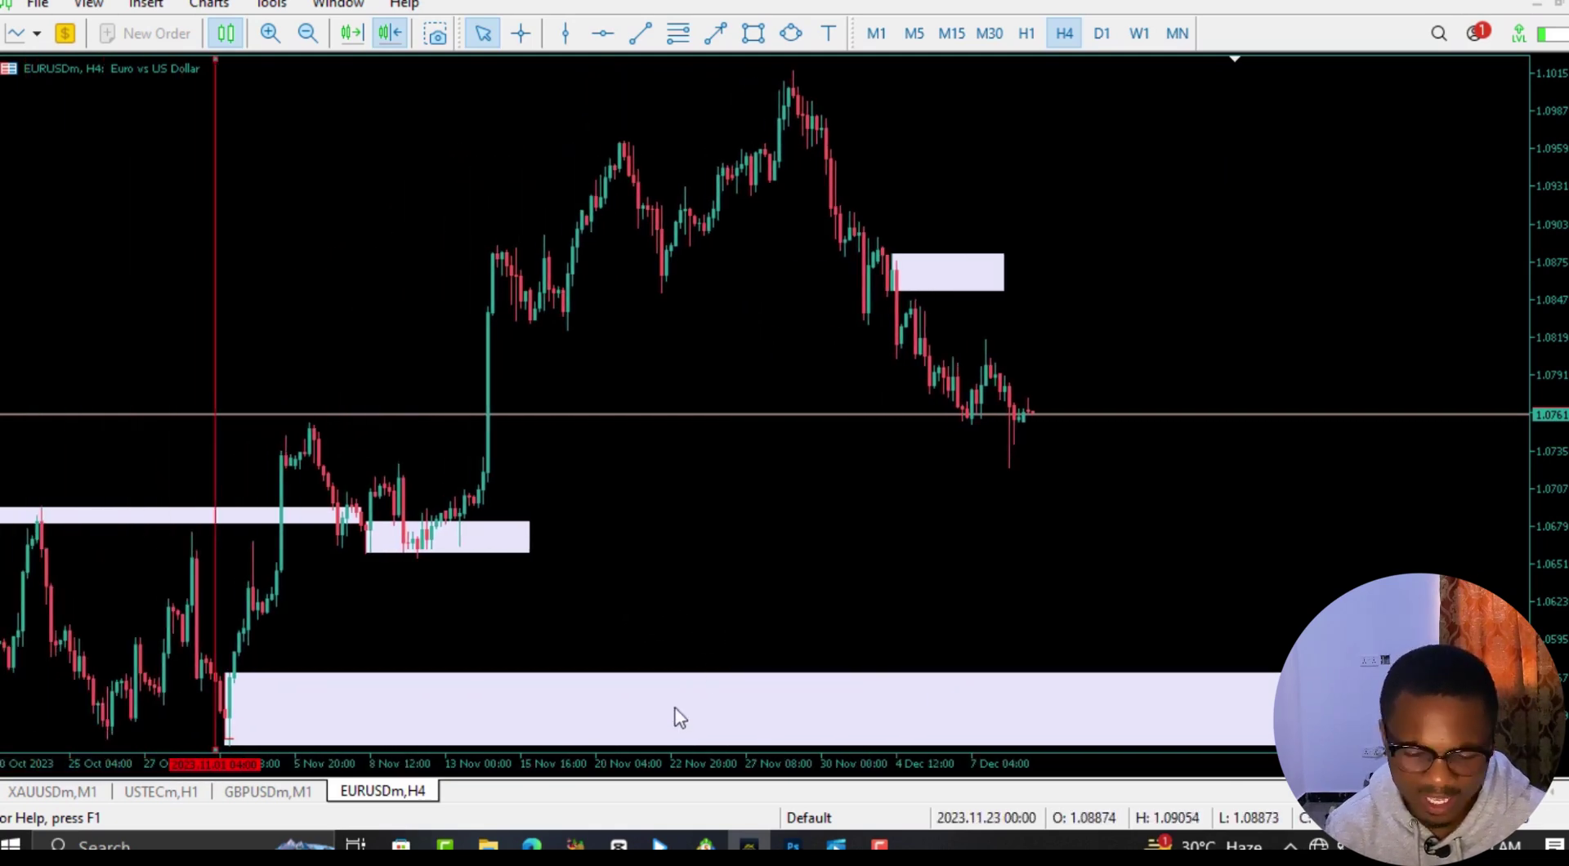
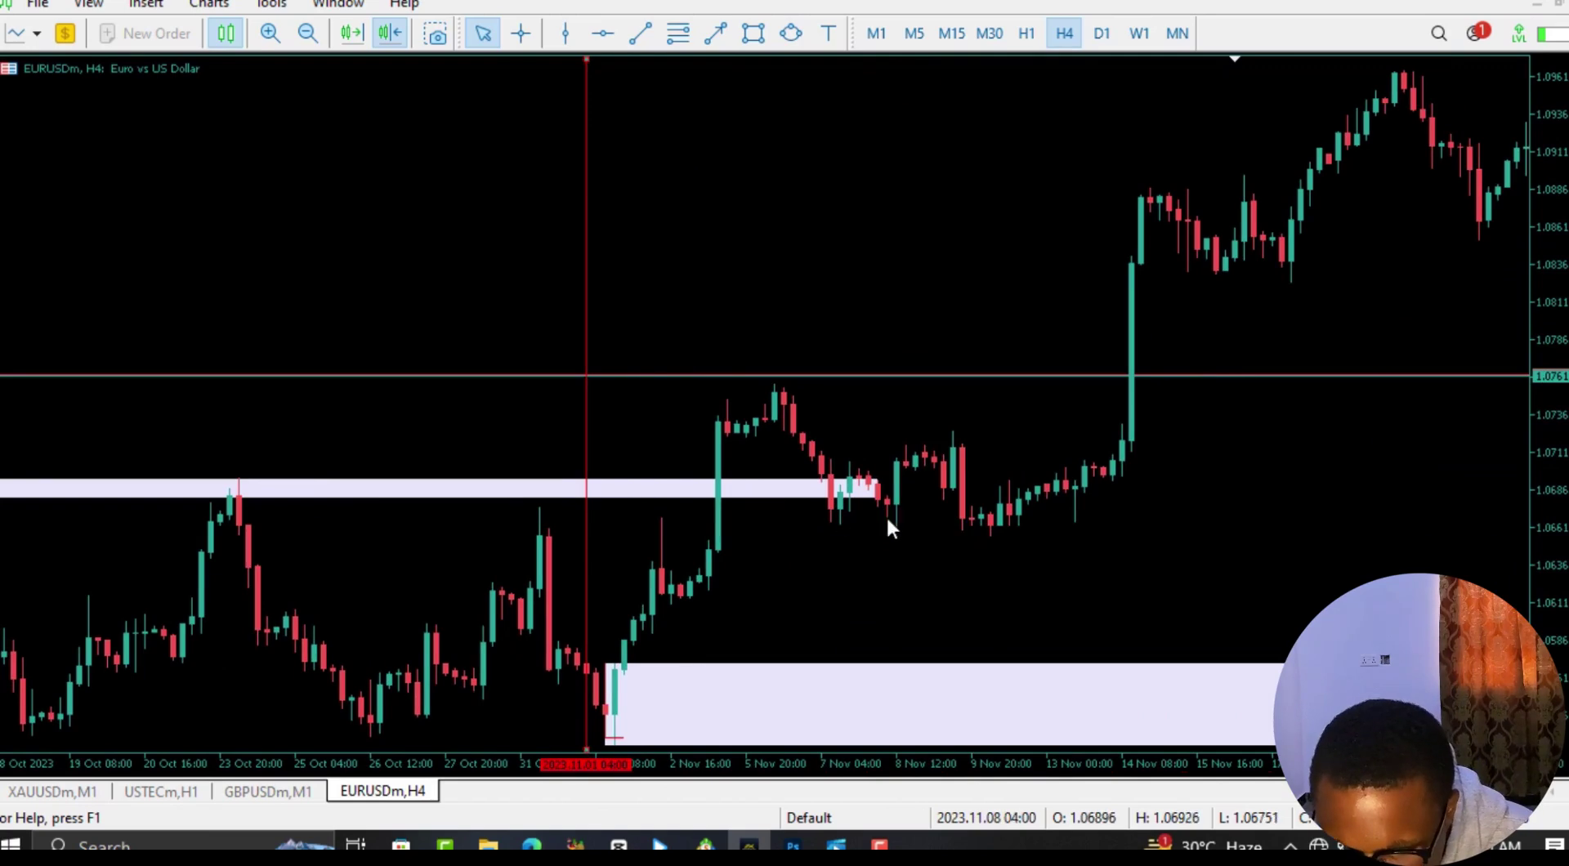
key(plus)
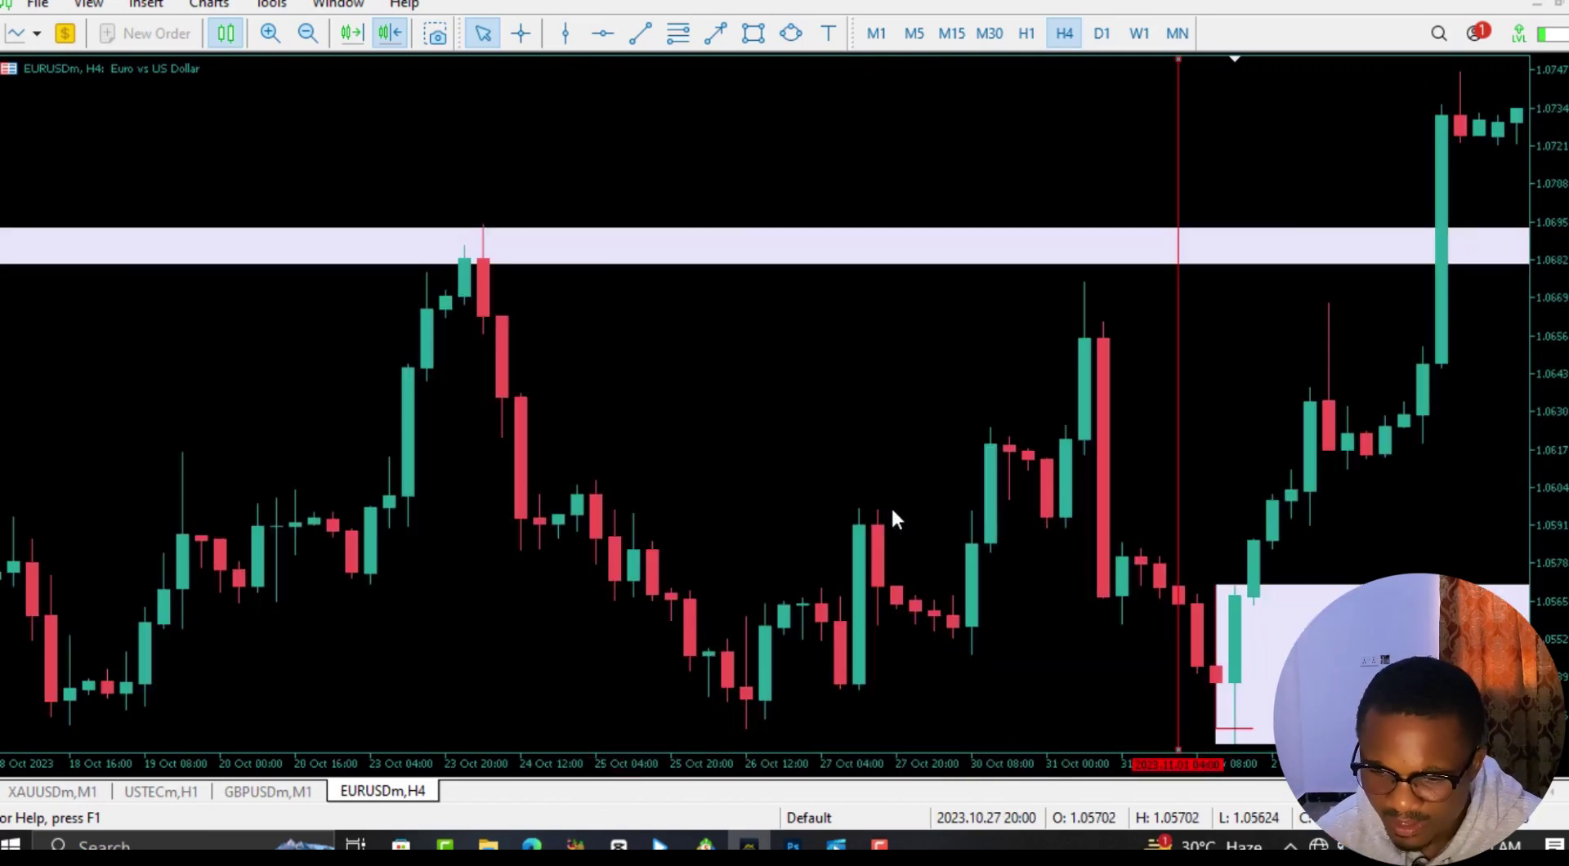
scroll(883, 531, down, 10)
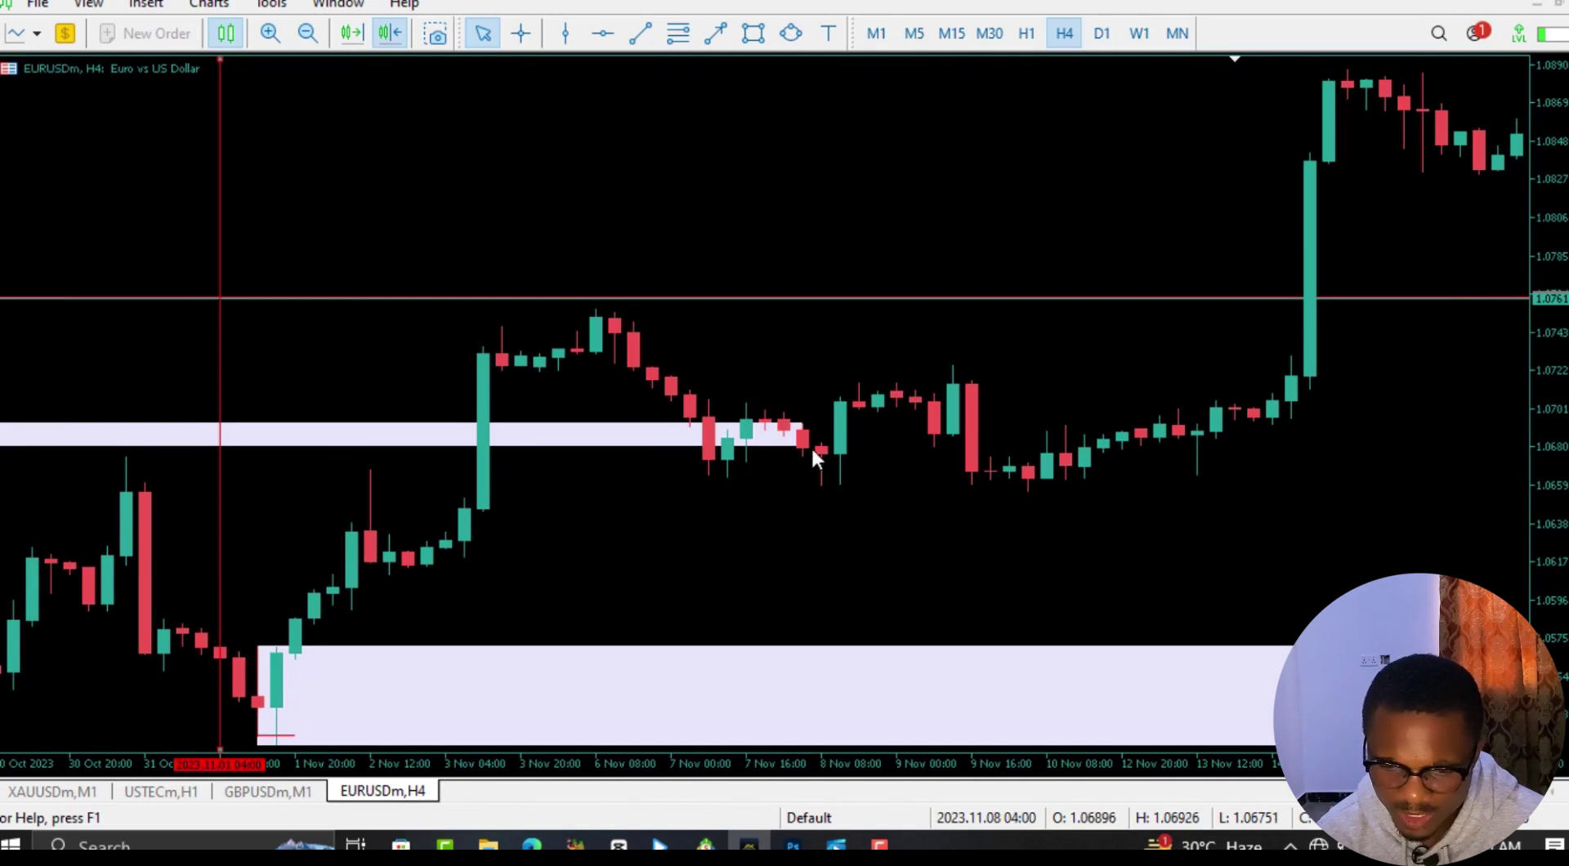
click(635, 36)
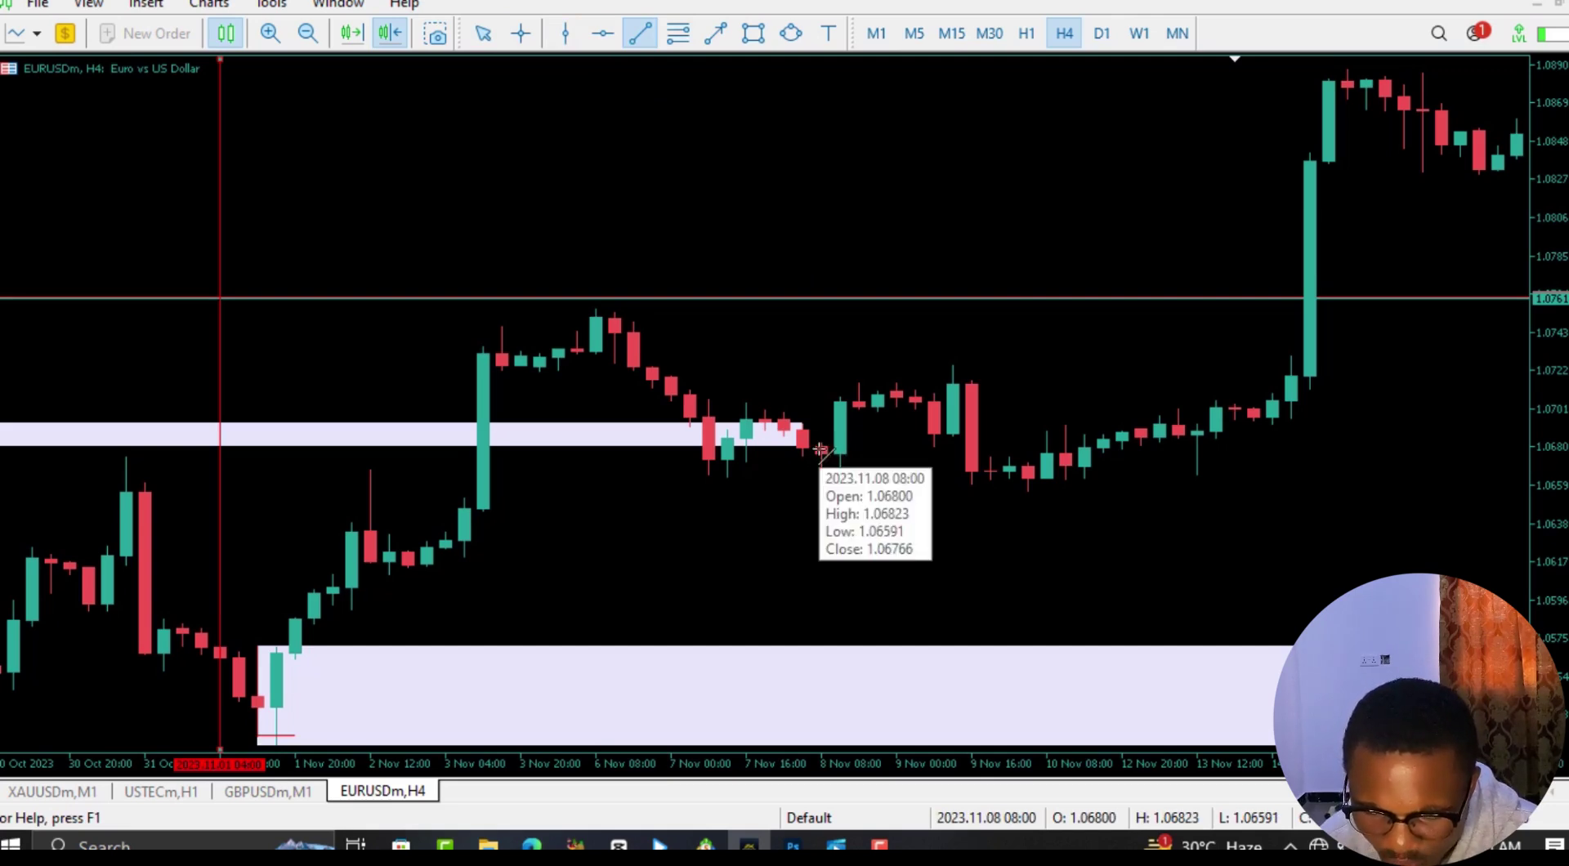
drag(792, 458, 860, 451)
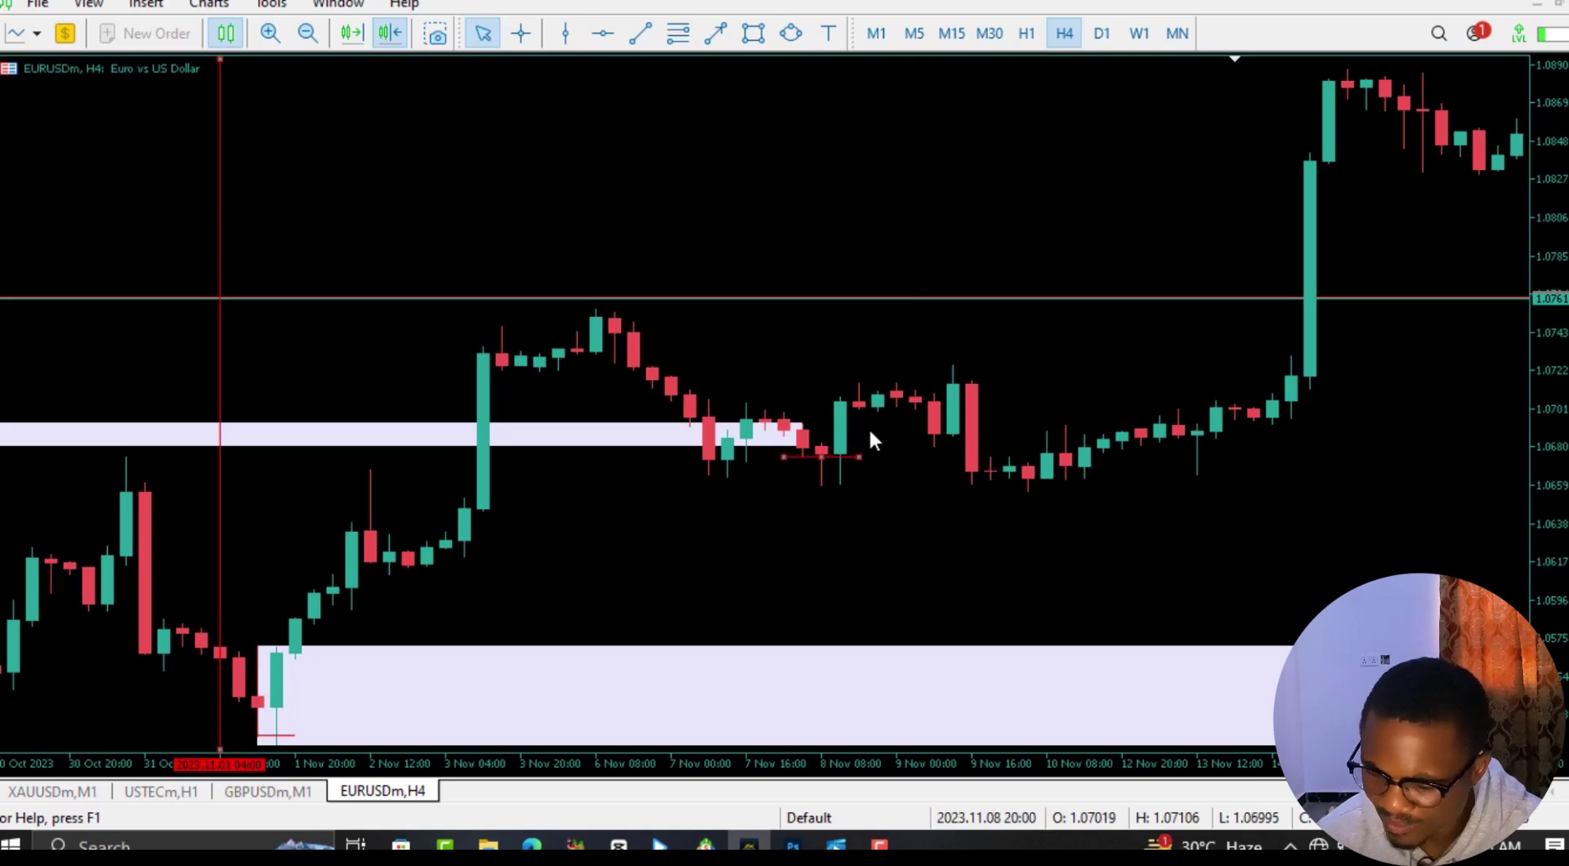
key(plus)
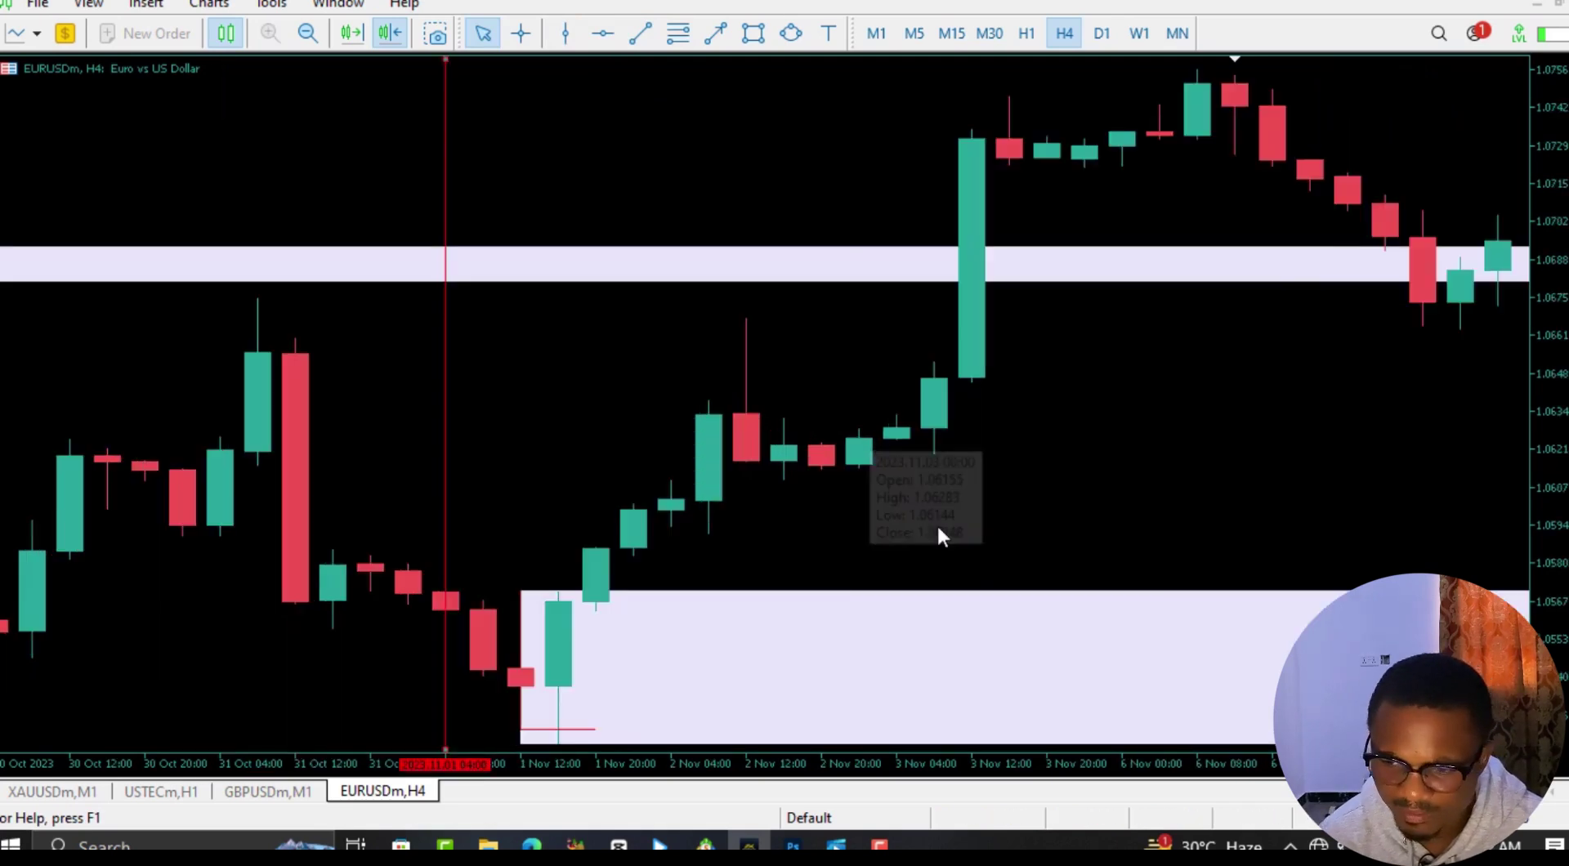
scroll(939, 536, down, 5)
scroll(937, 536, down, 2)
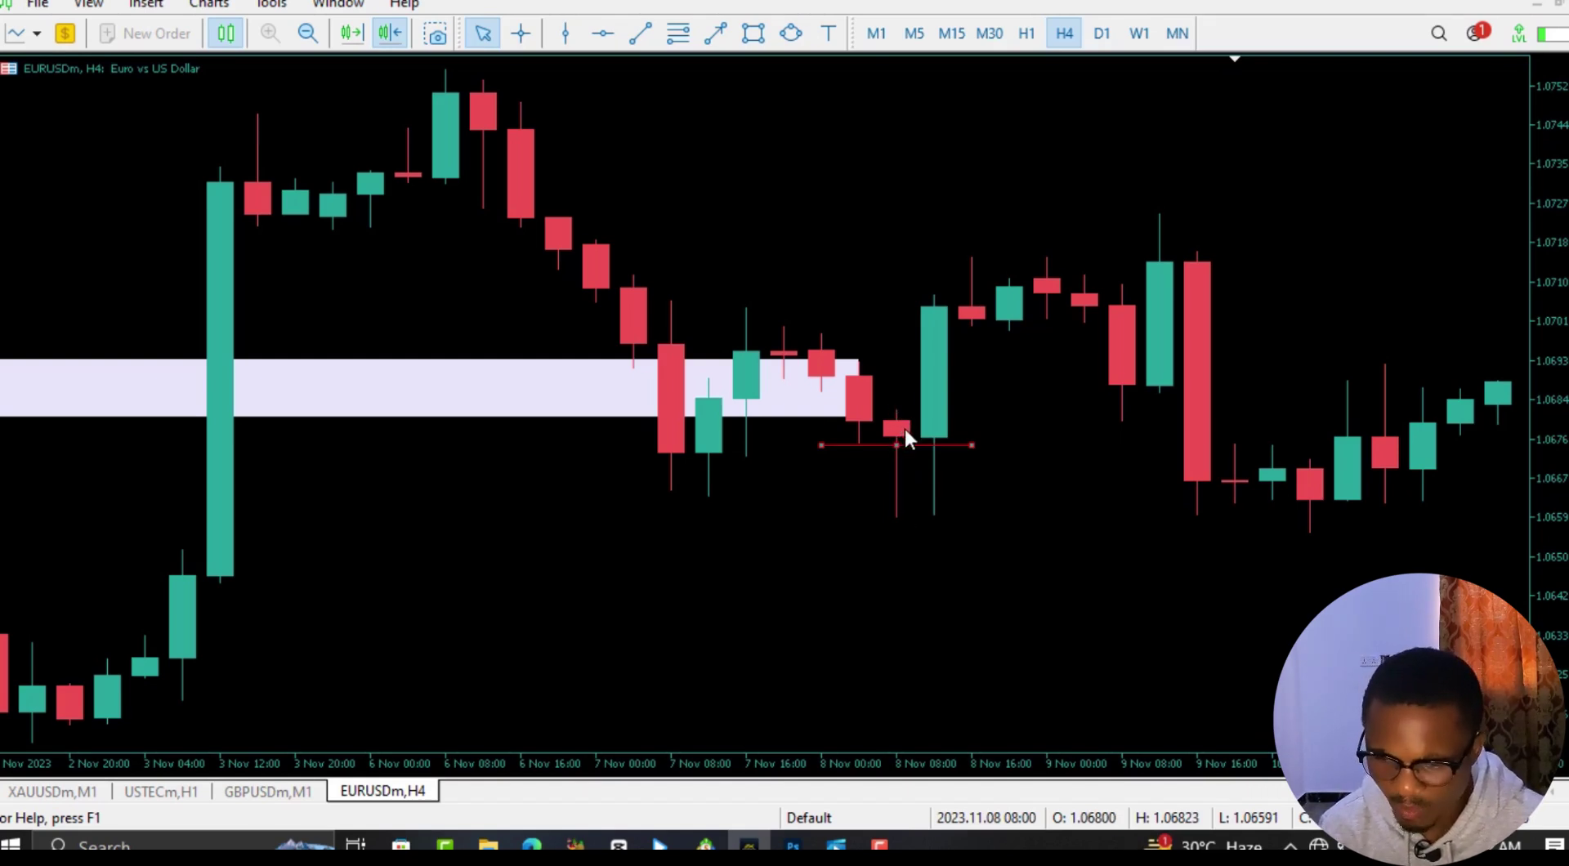
drag(895, 448, 827, 473)
right_click(826, 471)
click(873, 552)
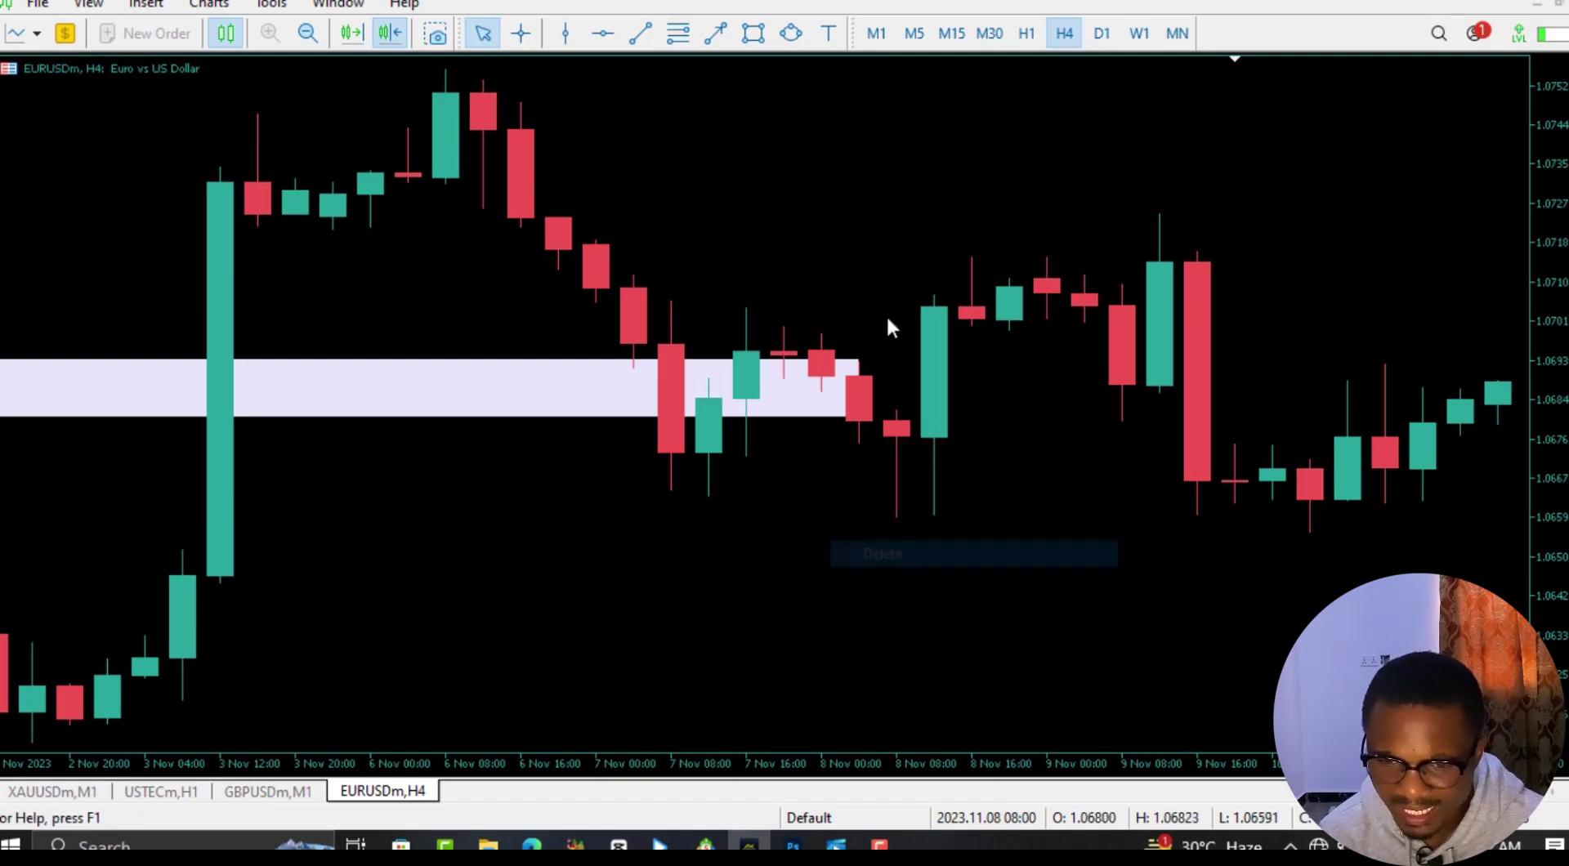
Step: Draw a rectangle zone from the 8 Nov 08:00 candle to 10 Nov 20:00, covering that candle from high to low
click(752, 36)
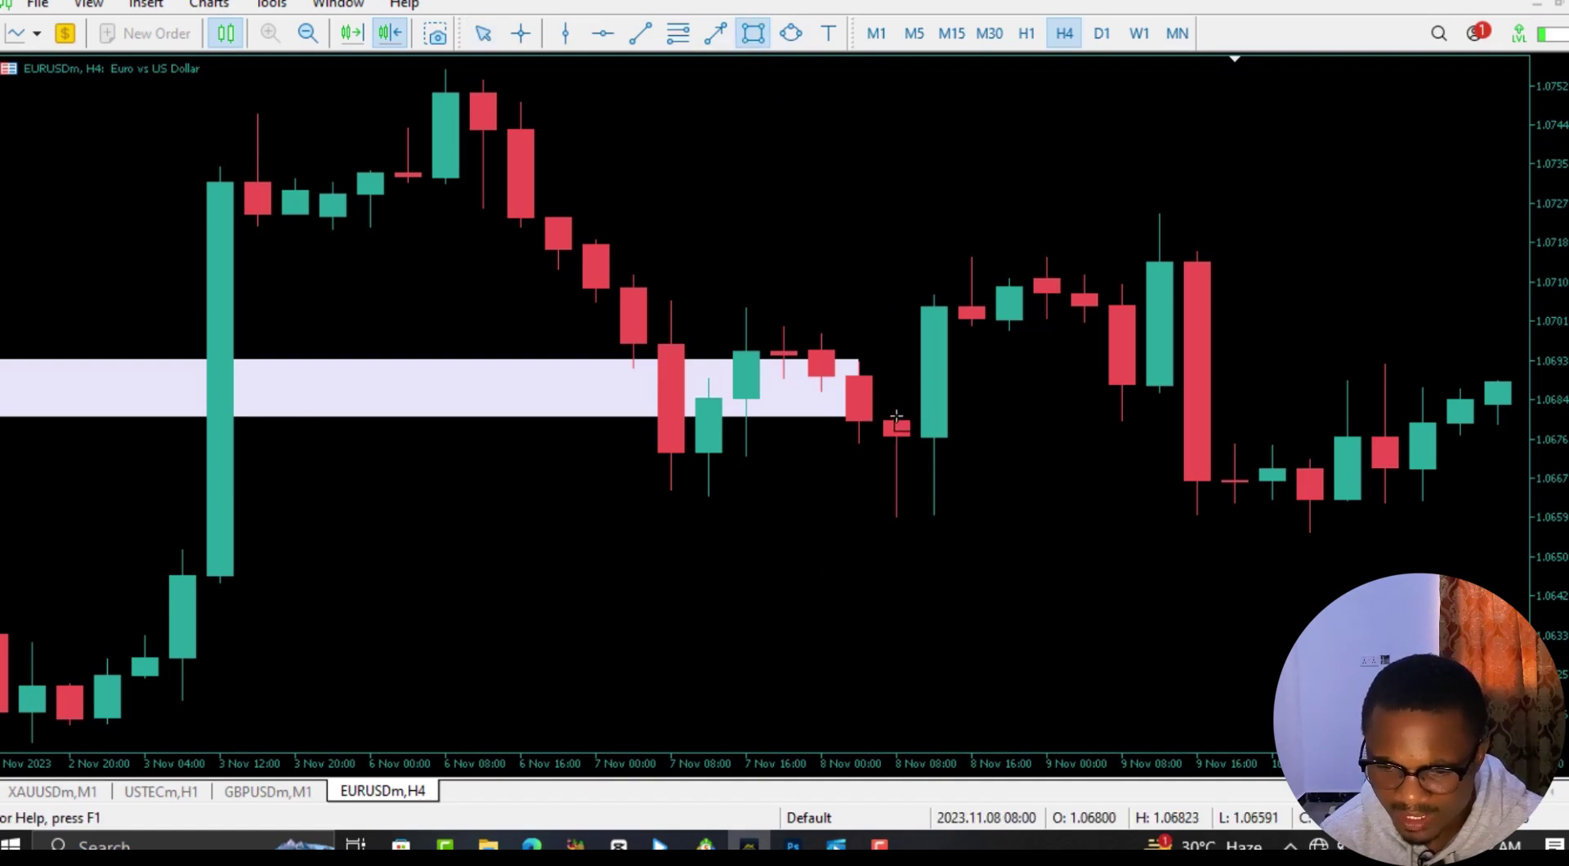
mouse_move(881, 410)
mouse_down()
mouse_move(1021, 521)
mouse_move(1085, 537)
mouse_move(1460, 523)
mouse_up()
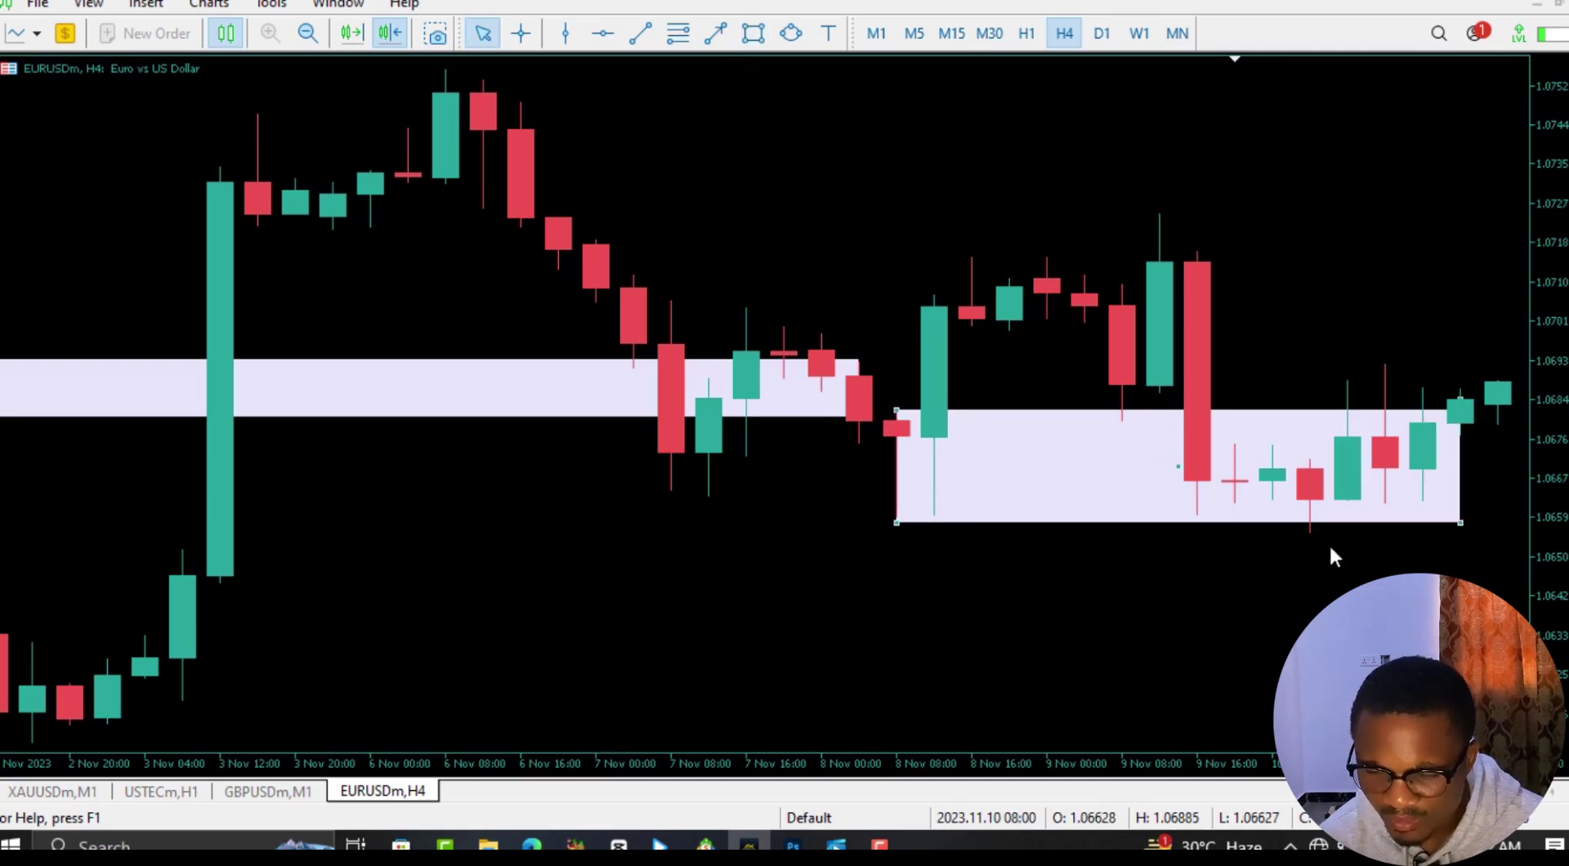
Step: Measure the upward move from the 9 Nov 16:00 low inside the 8 Nov rectangle zone to the 28 Nov 20:00 peak
scroll(1206, 569, down, 10)
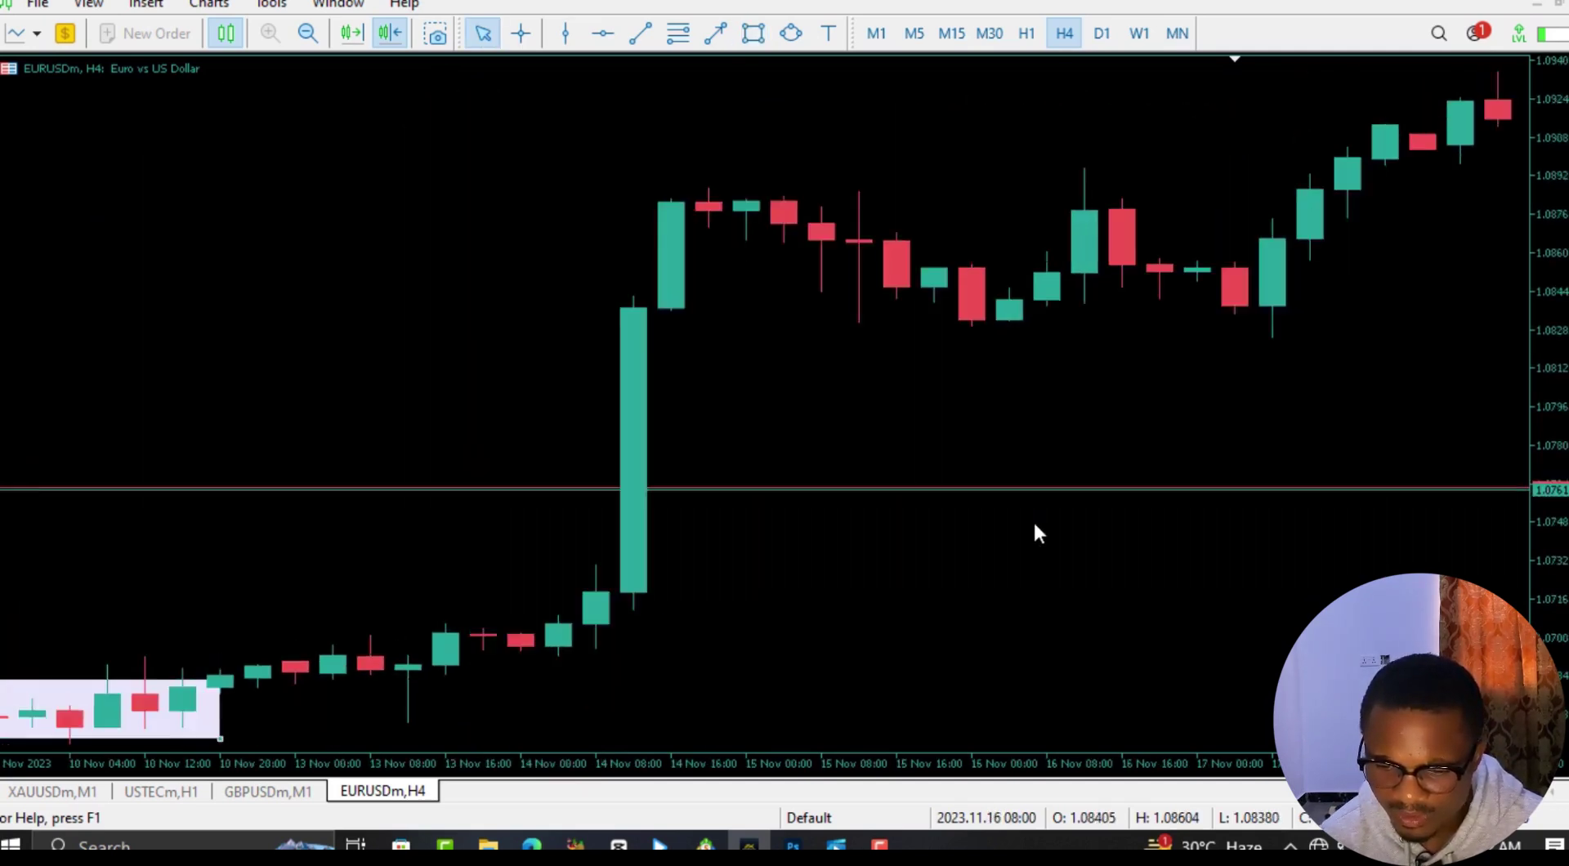
key(minus)
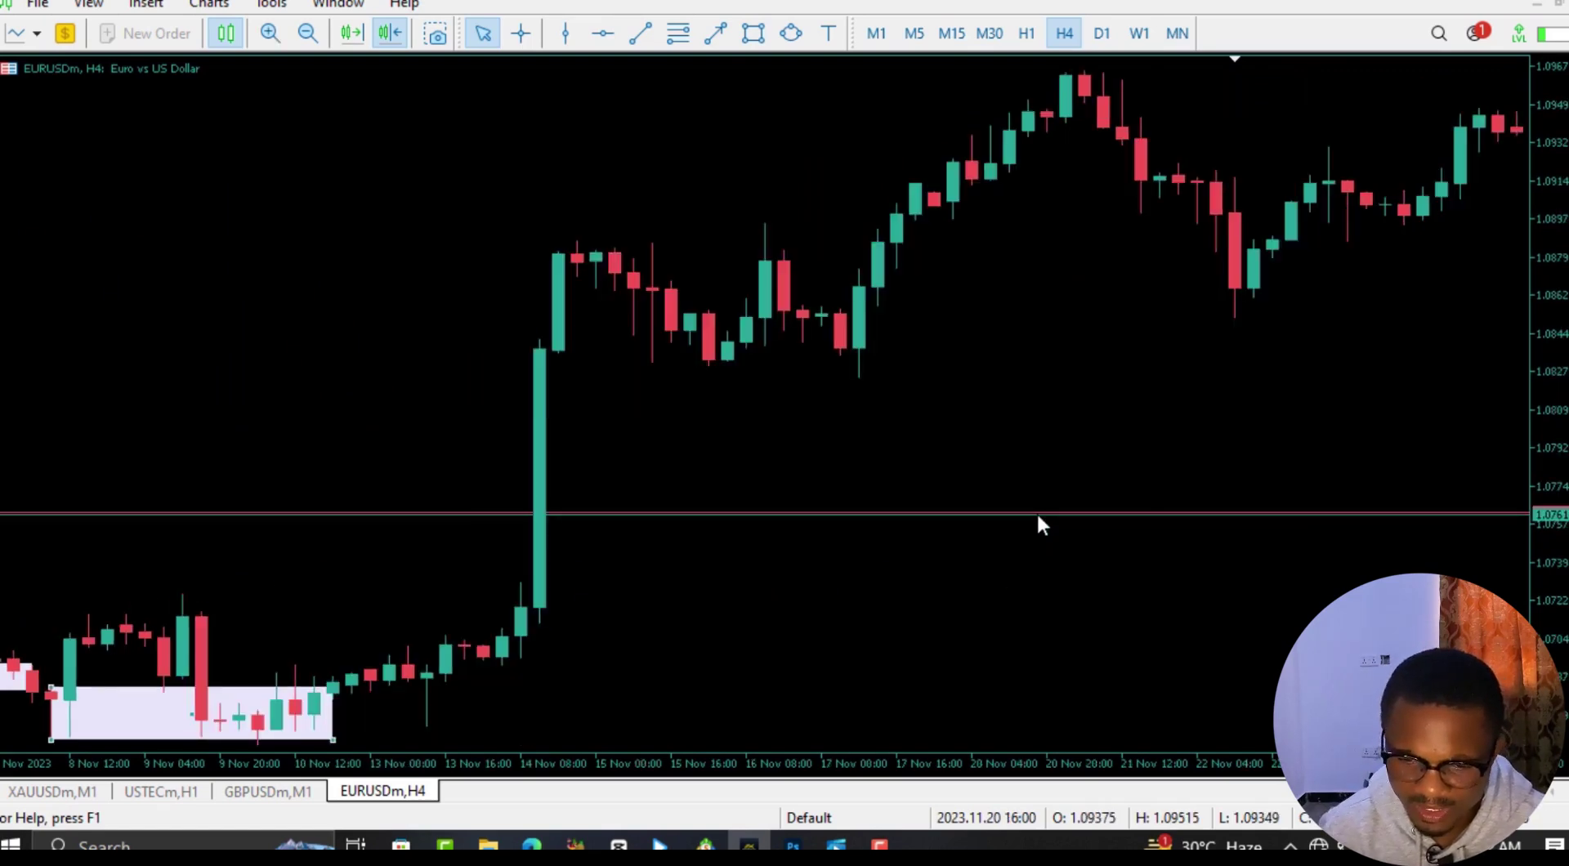
key(minus)
drag(683, 247, 1316, 217)
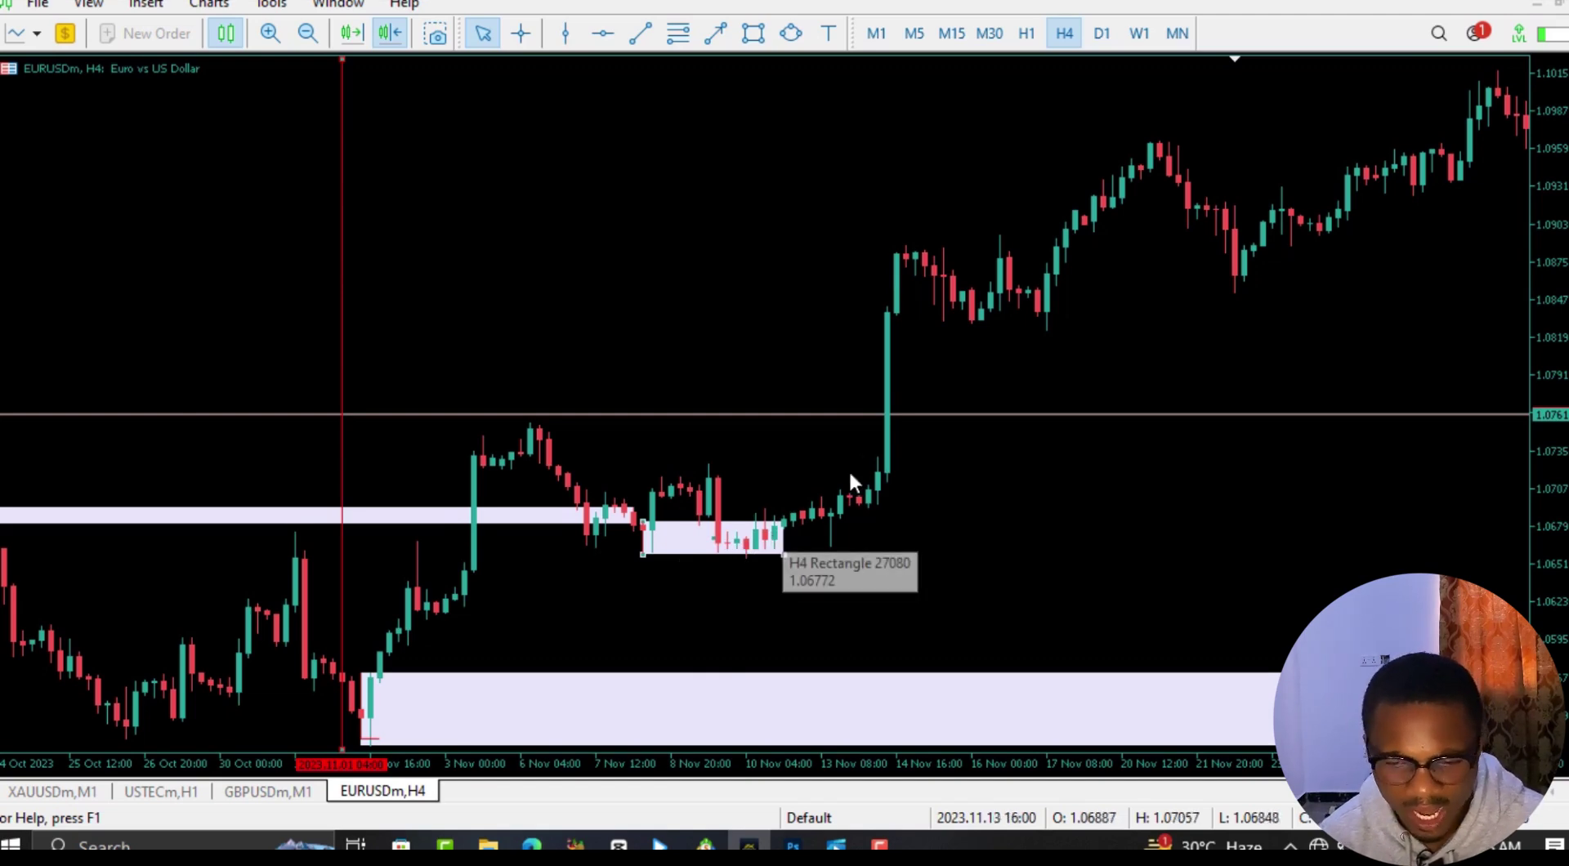
scroll(1163, 290, down, 10)
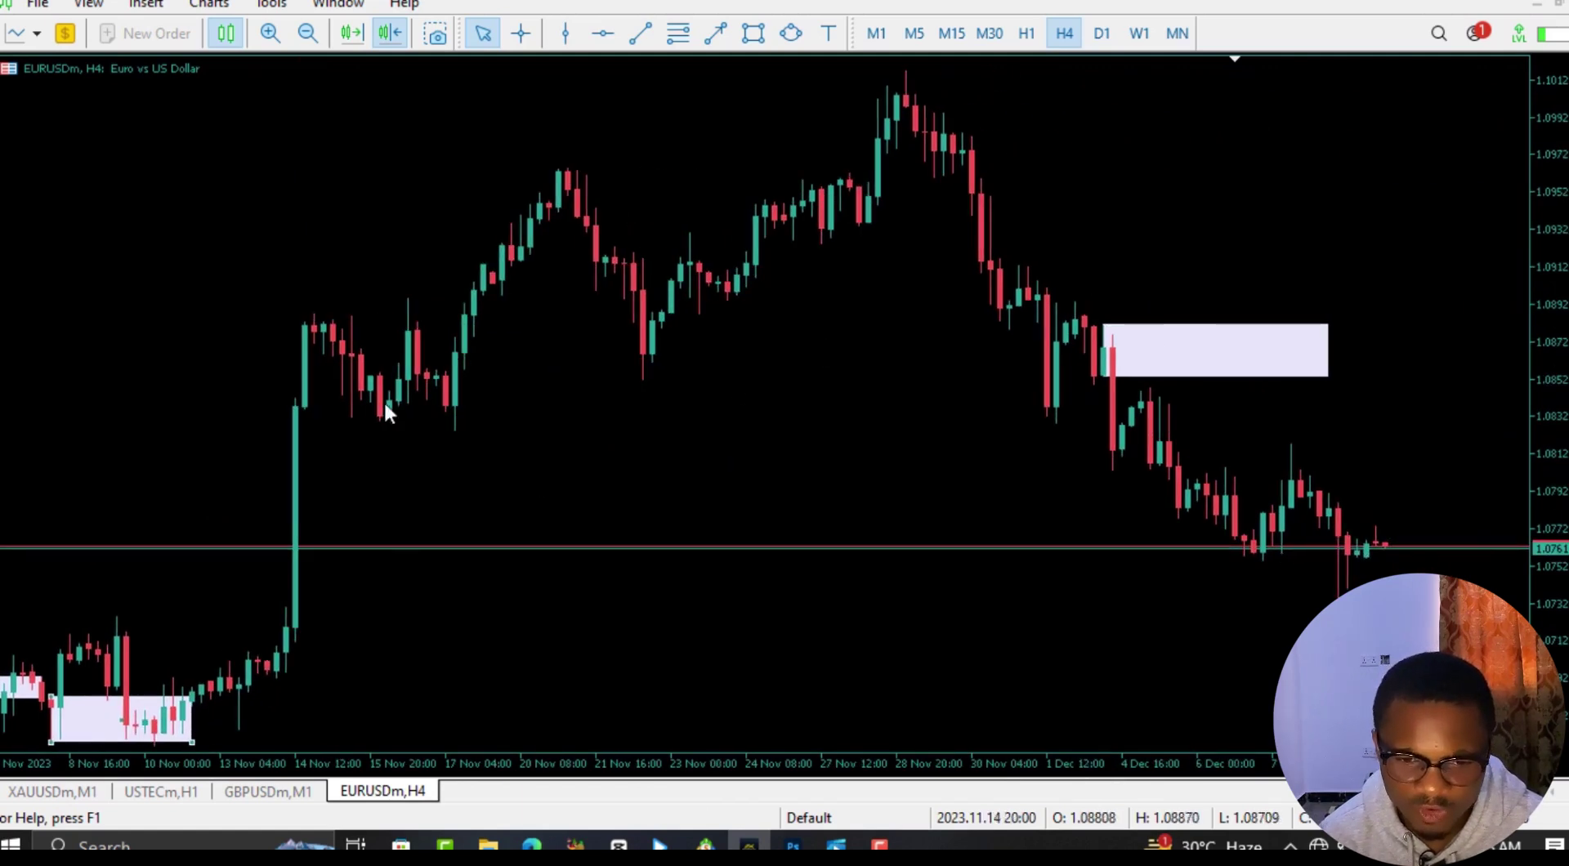
click(528, 37)
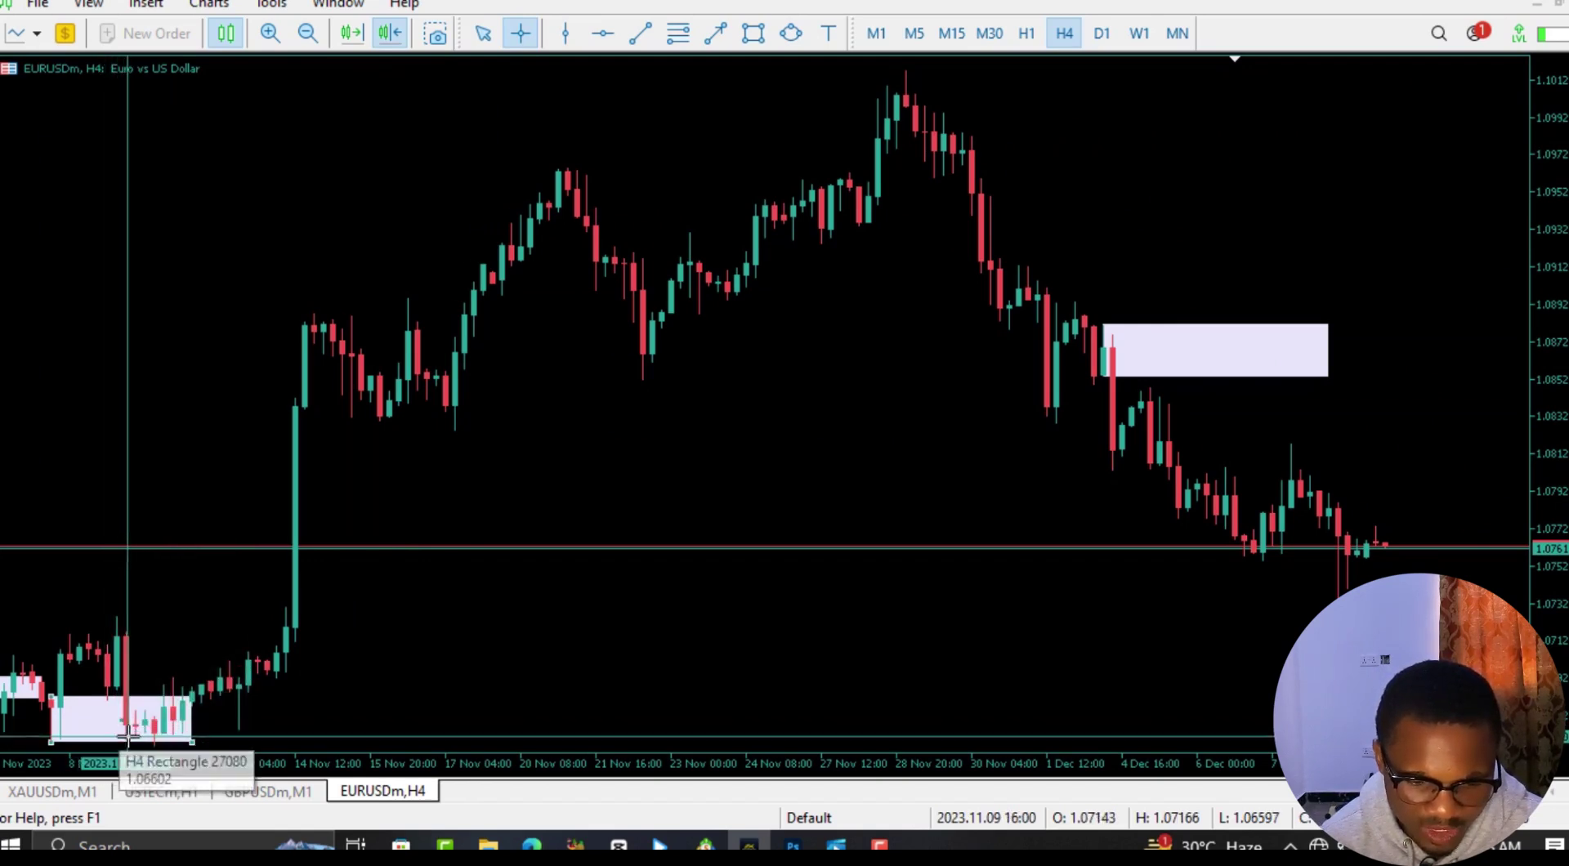
drag(129, 737, 901, 100)
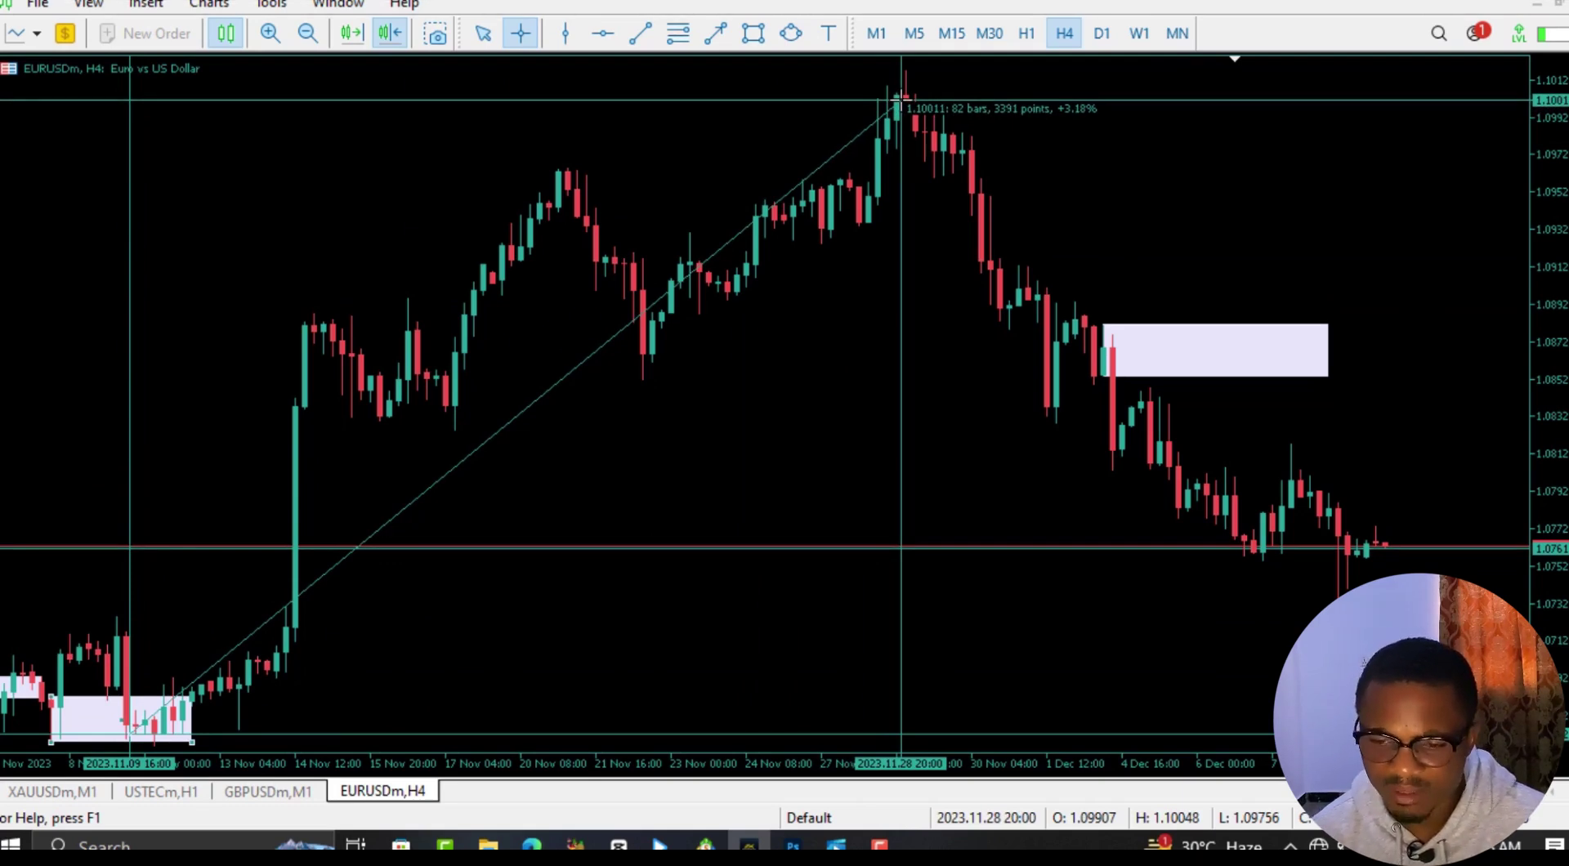
drag(902, 100, 902, 99)
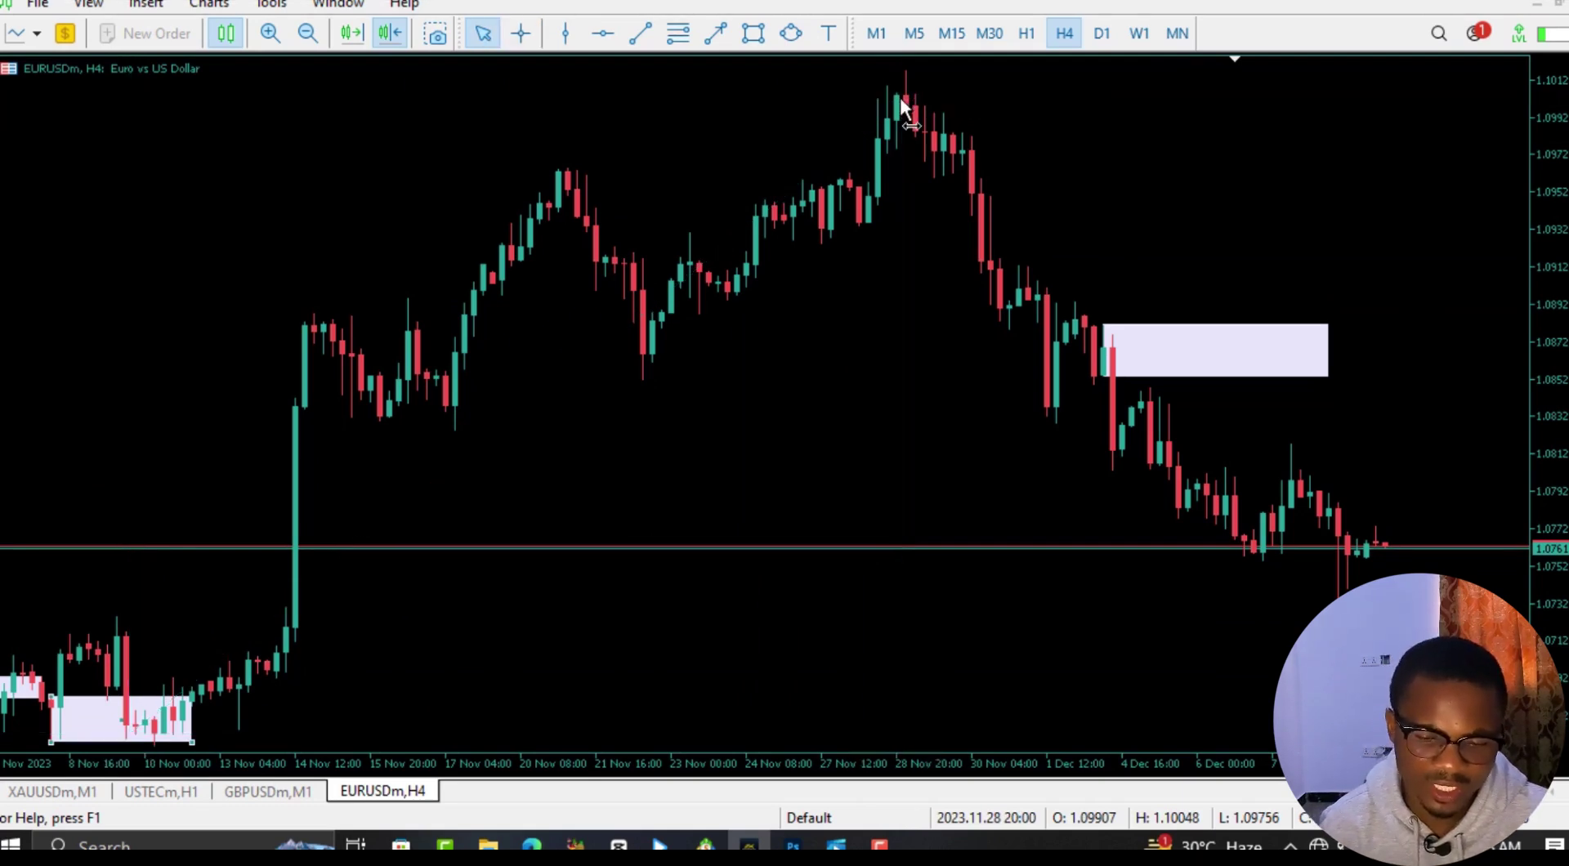
scroll(595, 386, up, 5)
drag(745, 377, 756, 379)
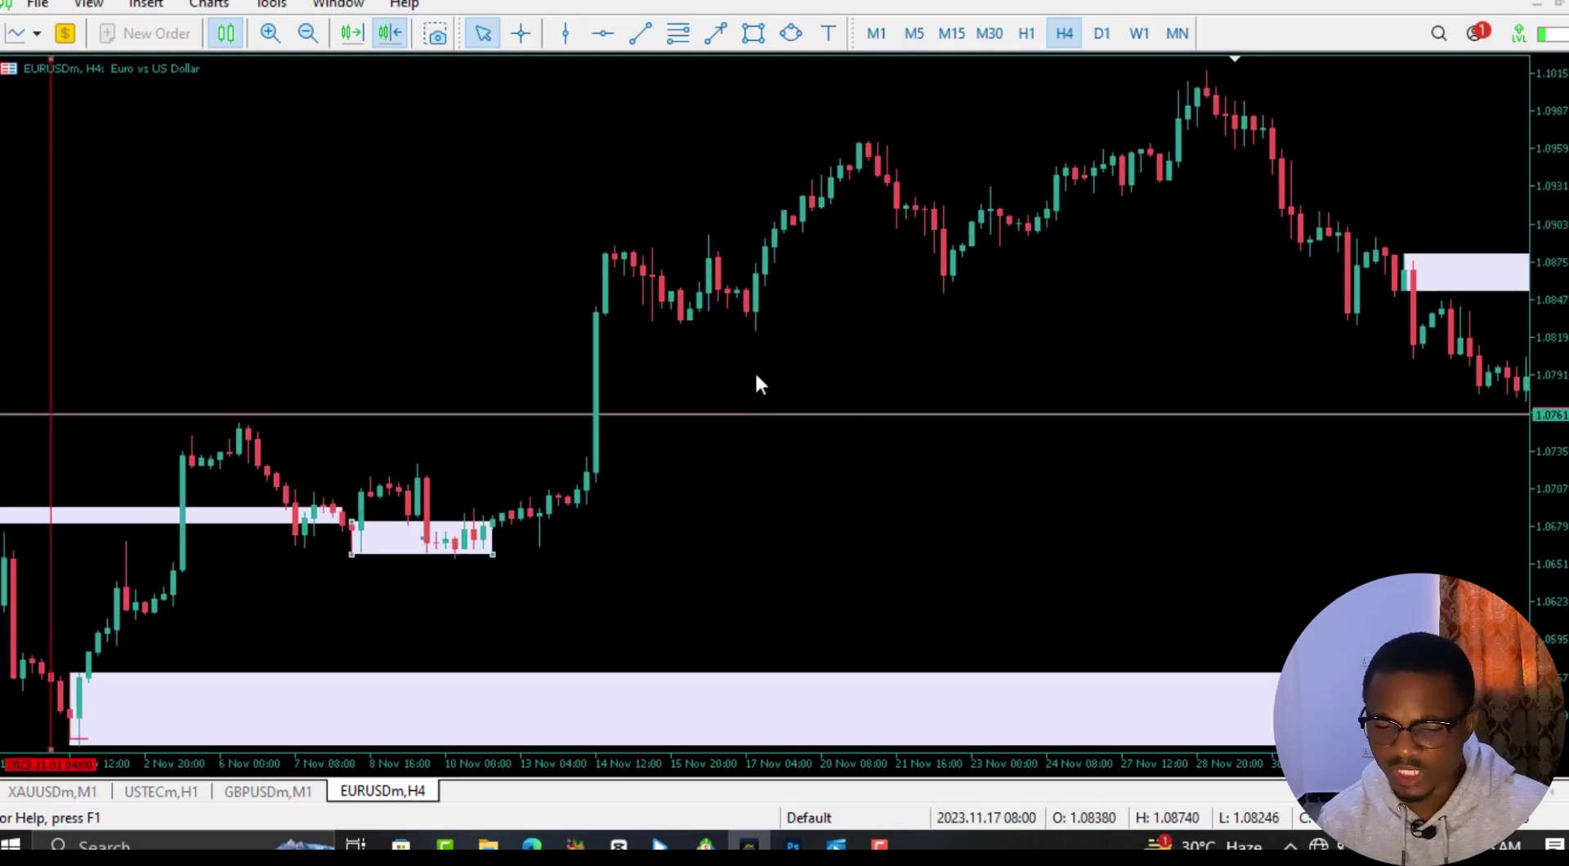